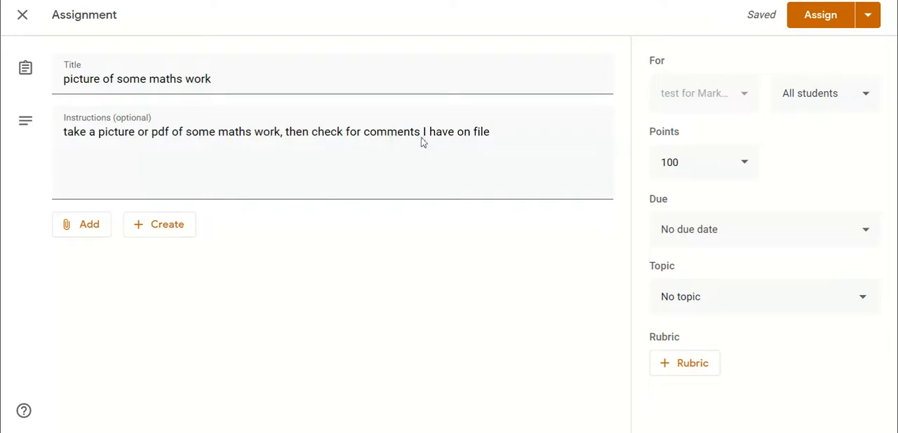
Change the end of the assignment instructions to "check for comments when your assignment is returned", assign the work and dismiss the topic tip.
click(481, 132)
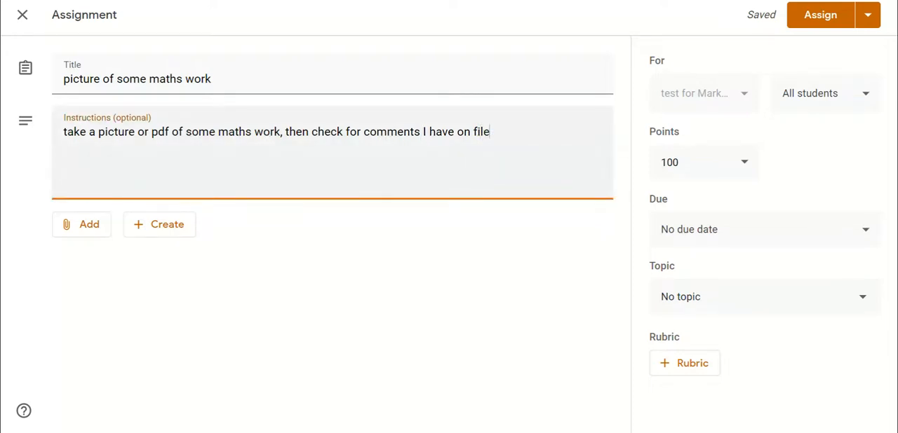
key(BackSpace)
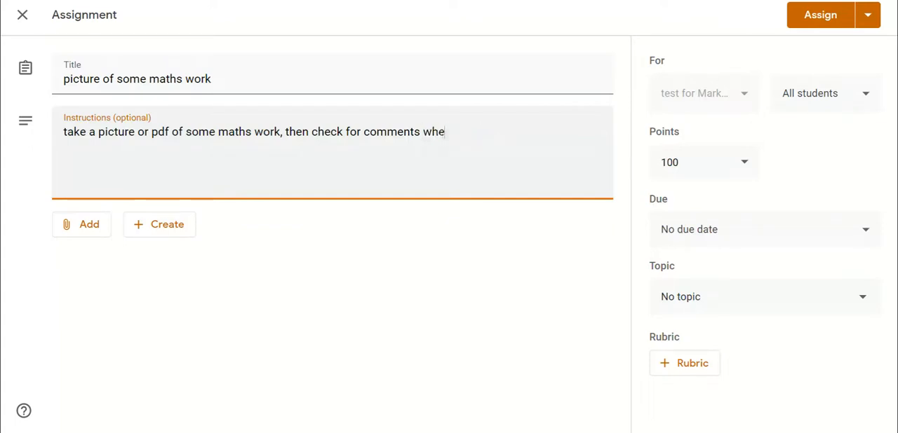
text(r assignment)
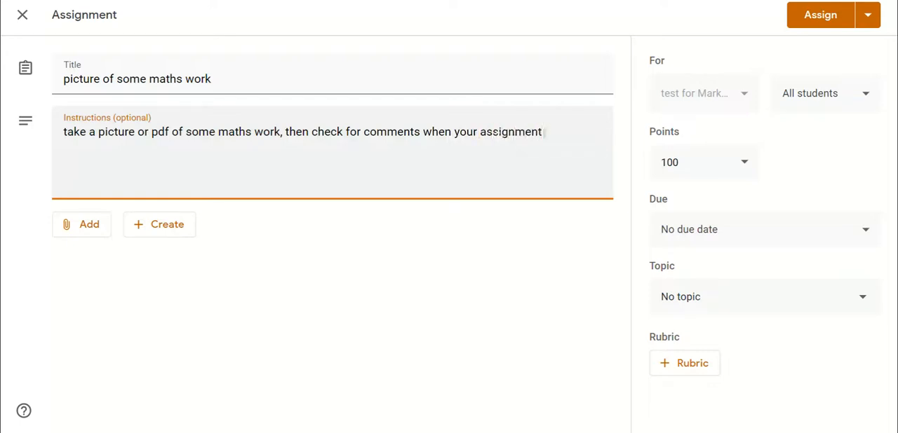
text( is returned)
click(823, 22)
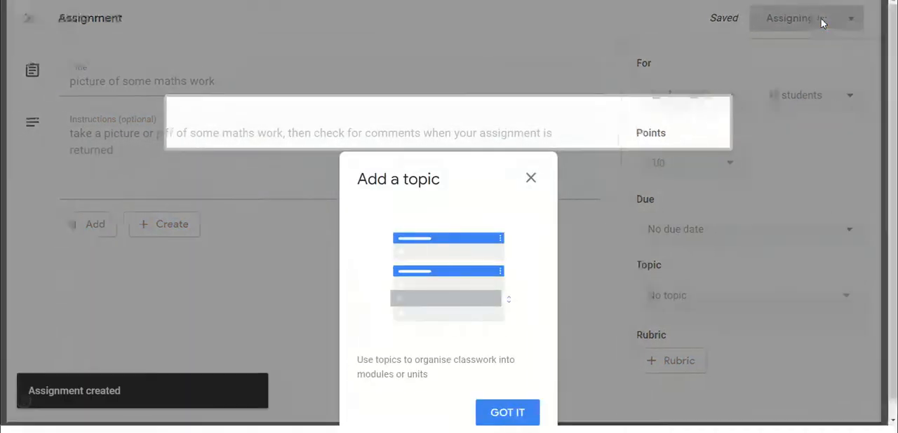
click(533, 188)
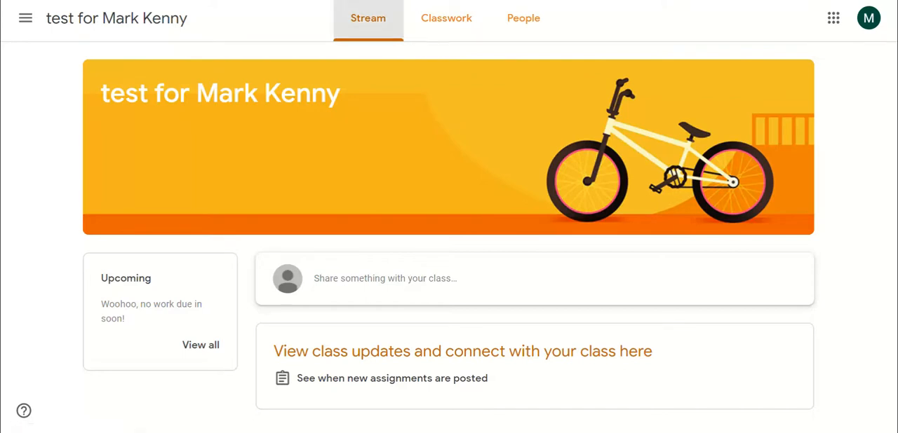
Open the assignment "picture of some maths work" from the student's class stream and dismiss the tip about adding files.
click(368, 18)
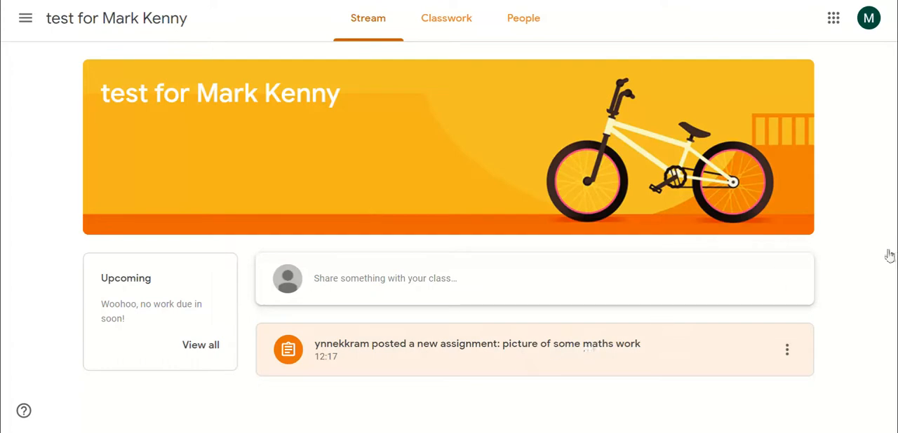
click(788, 352)
click(515, 374)
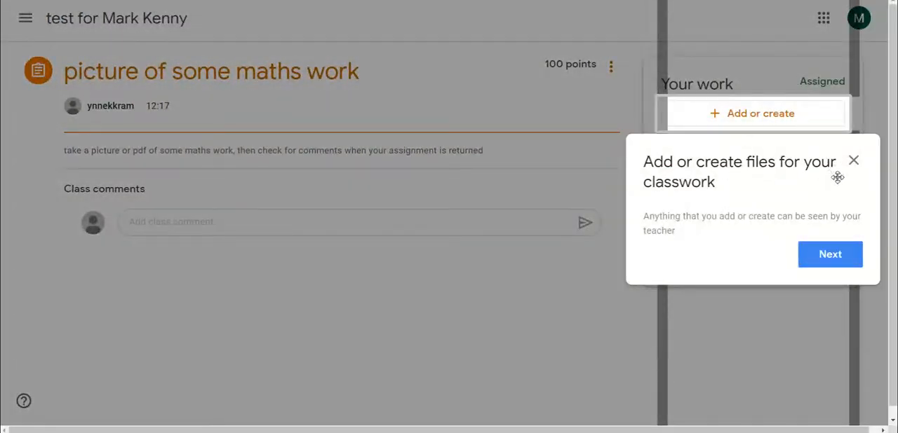
click(854, 163)
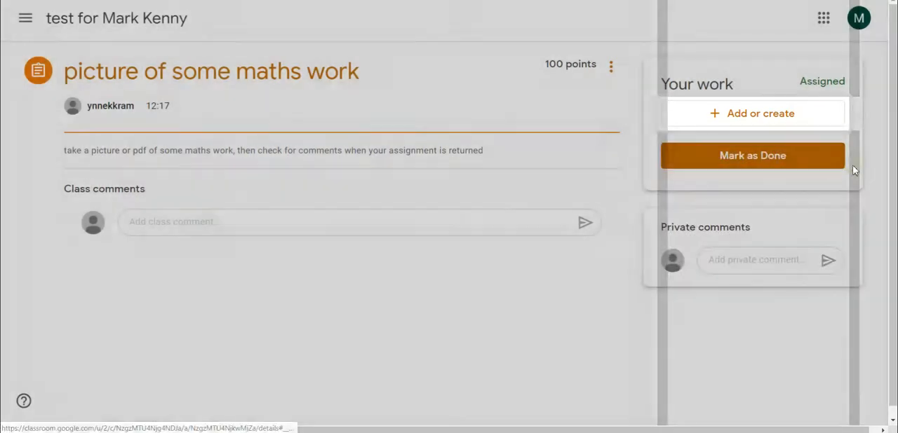
Start a file upload for the student's work and select the picture "2nd year maths trig" from the Pictures folder.
click(757, 120)
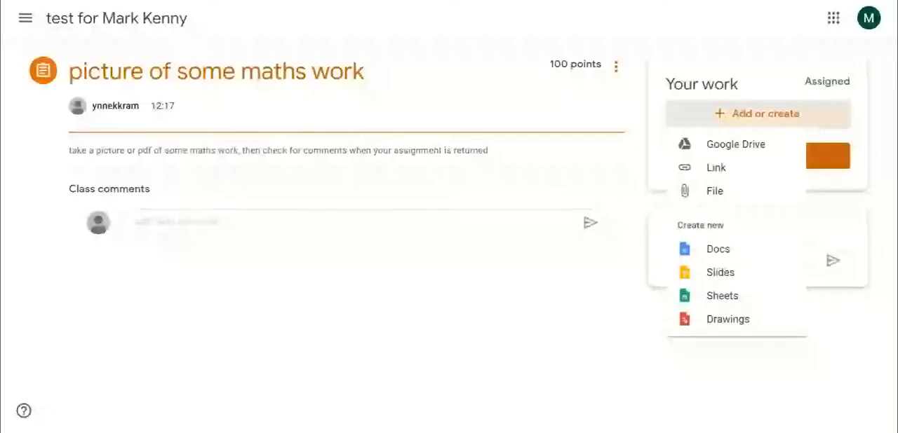
click(715, 203)
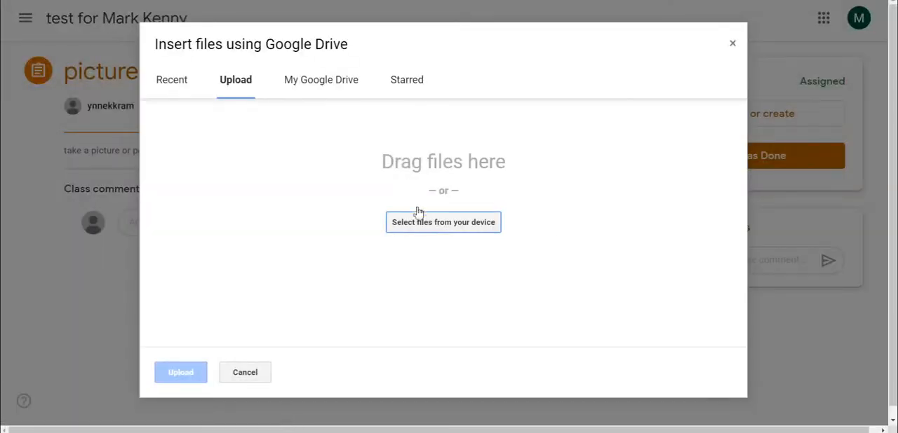
click(425, 224)
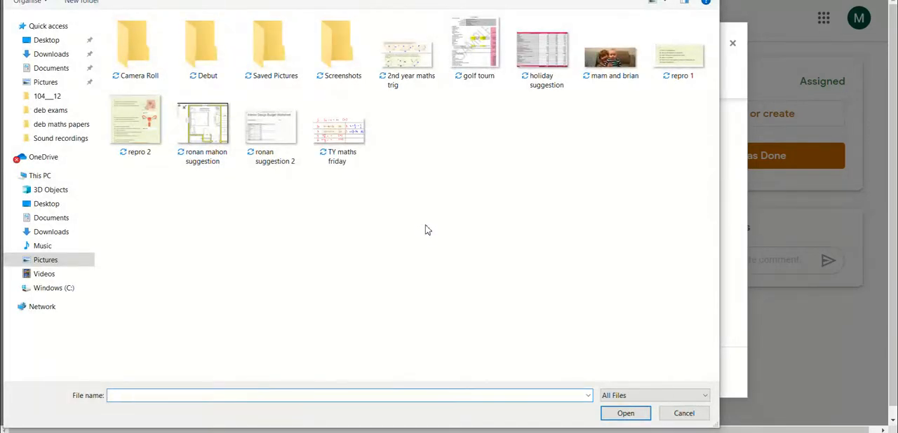
click(400, 63)
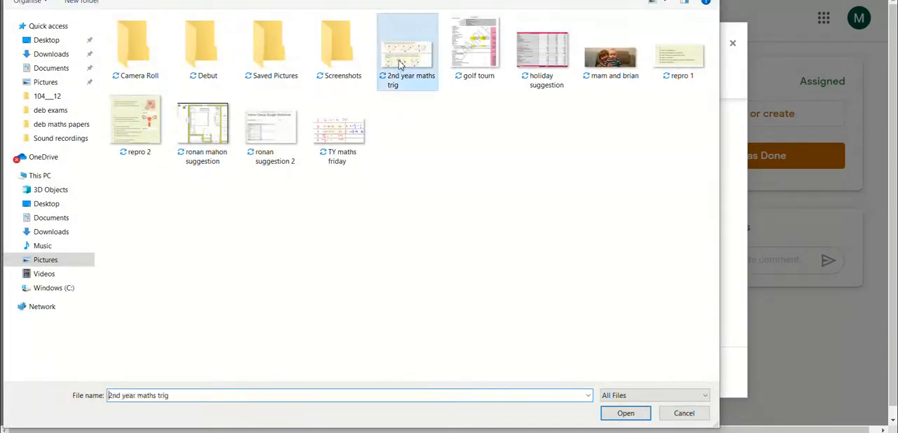
click(625, 414)
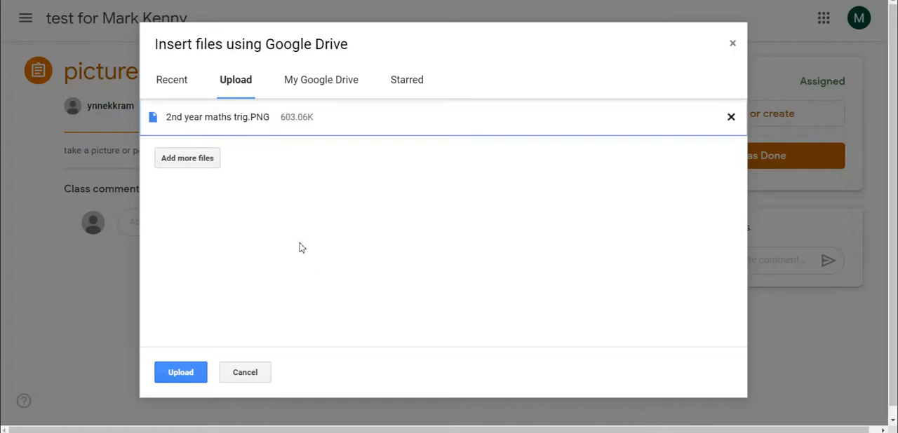
Add test.pdf from the Downloads folder to the upload list and upload both files to the assignment.
click(192, 158)
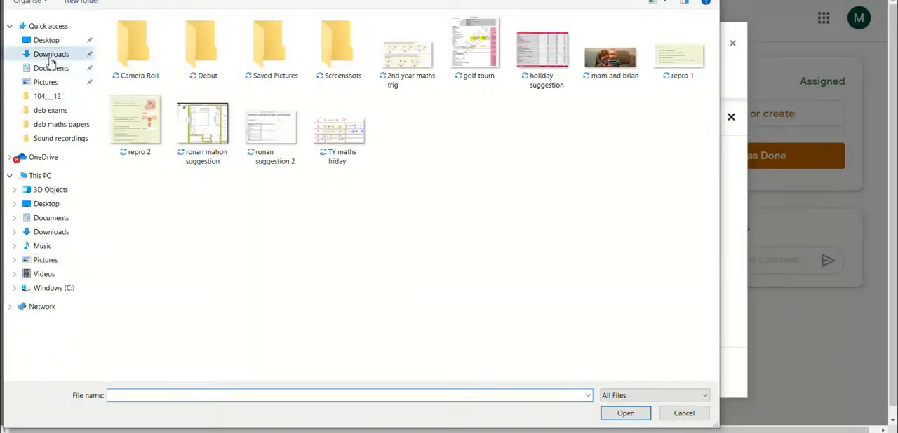
click(51, 56)
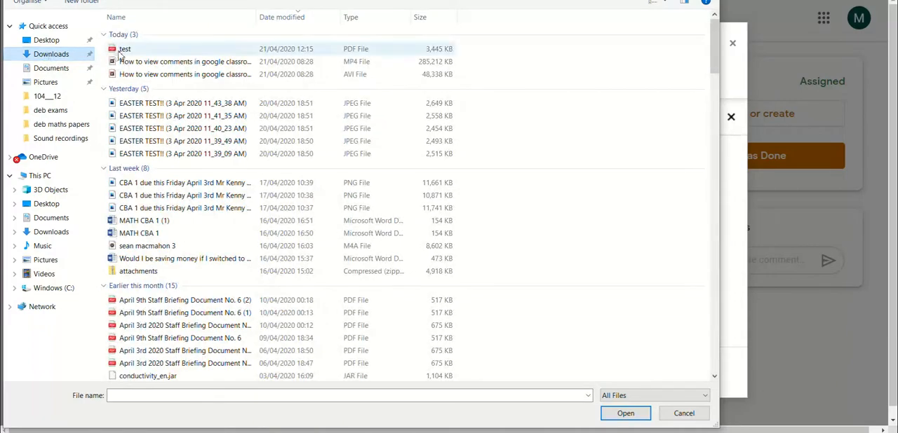
click(124, 50)
click(637, 415)
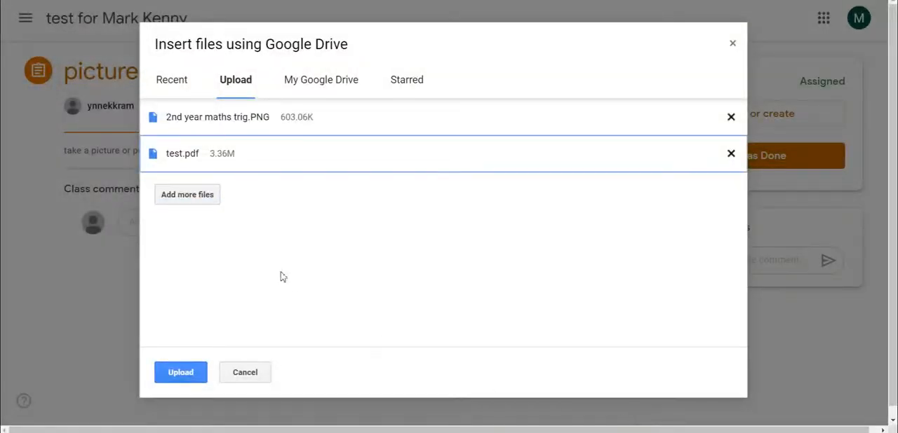
click(186, 379)
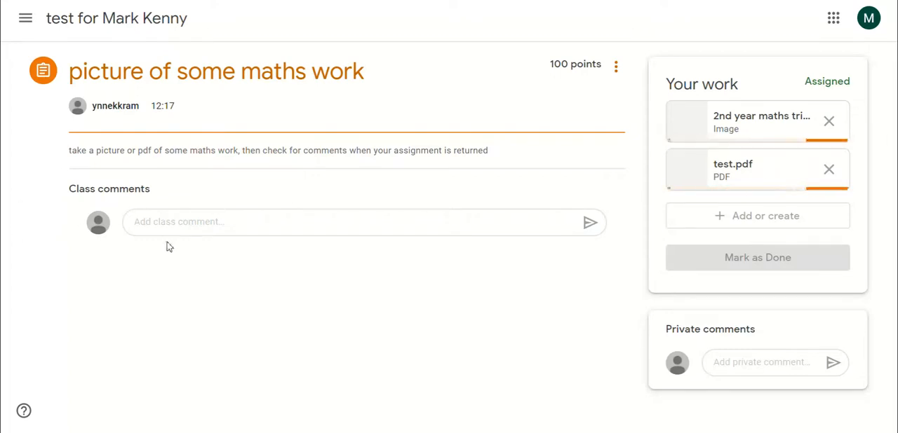
Write the class comment "here it is can you put comments on my work" without posting it.
click(162, 218)
text(he)
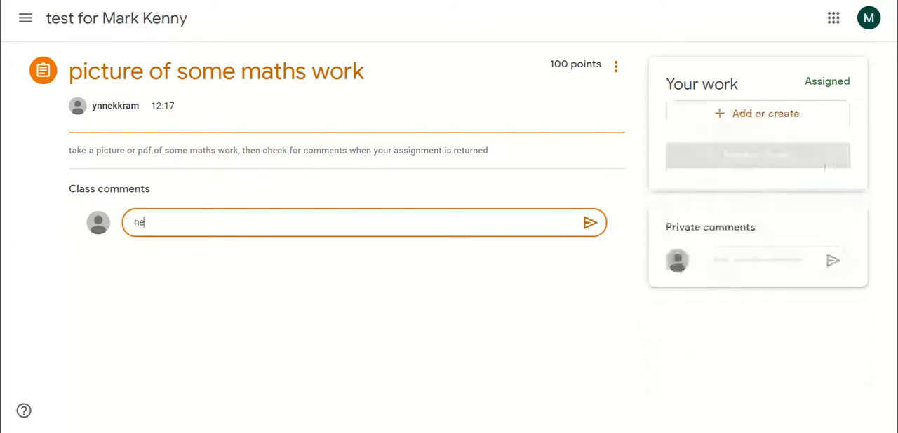
text(re)
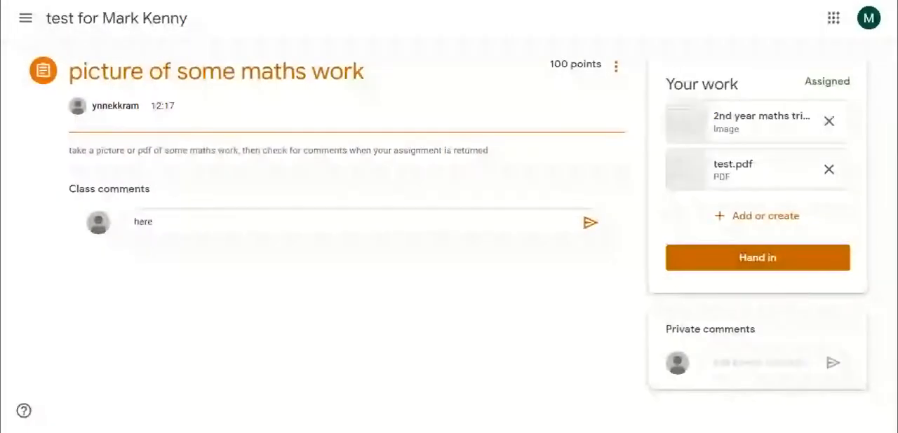
text( it)
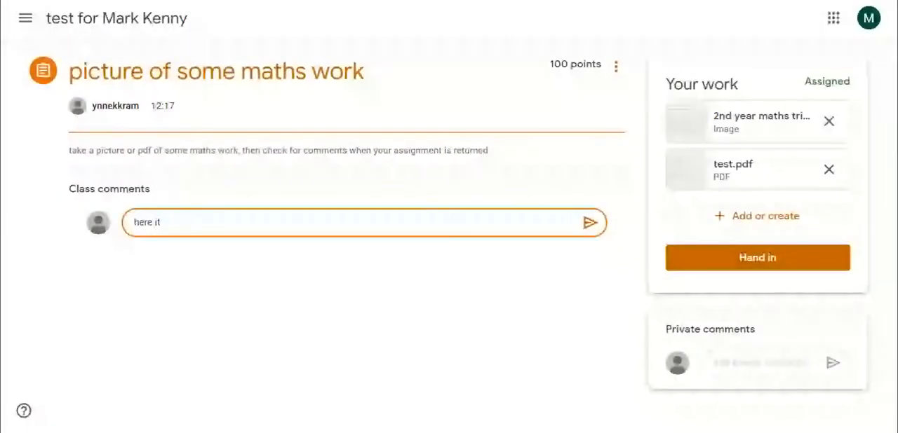
text( is o)
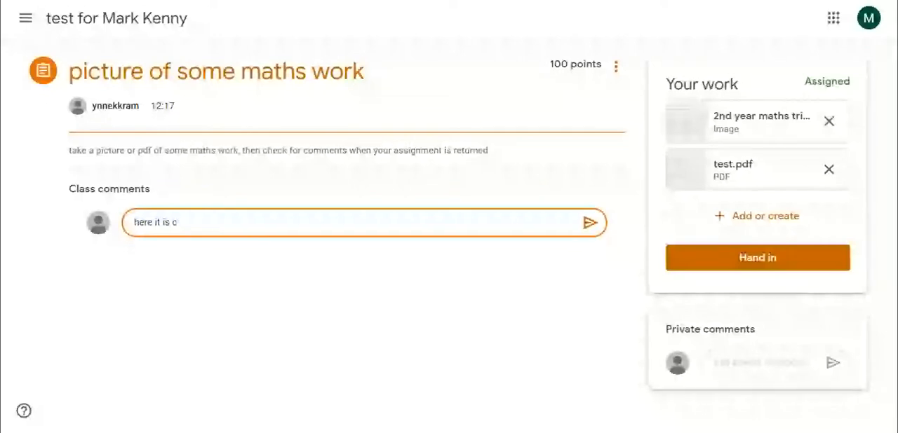
text(an y)
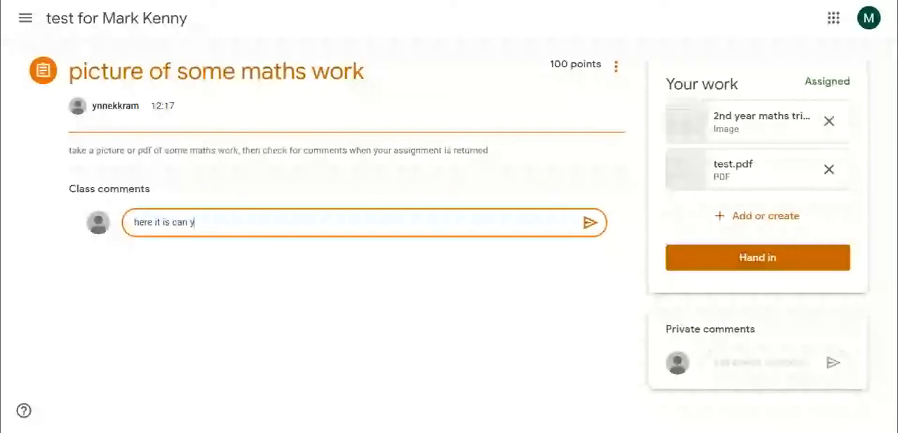
text(ou put comme)
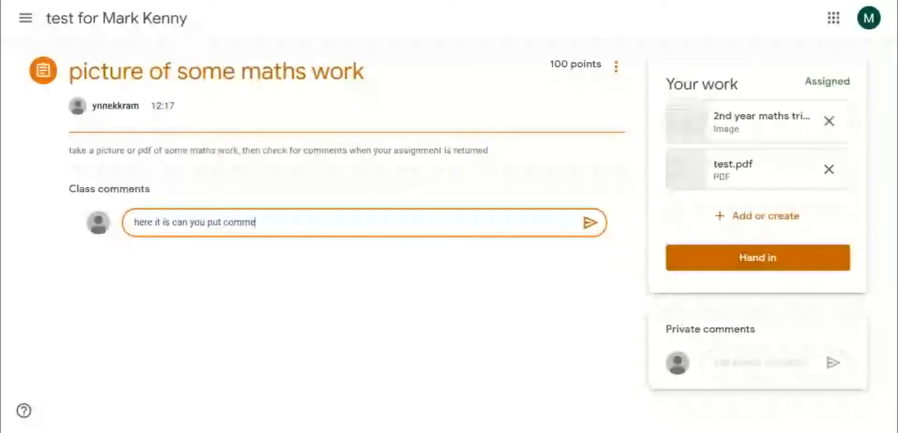
text(nts on my work)
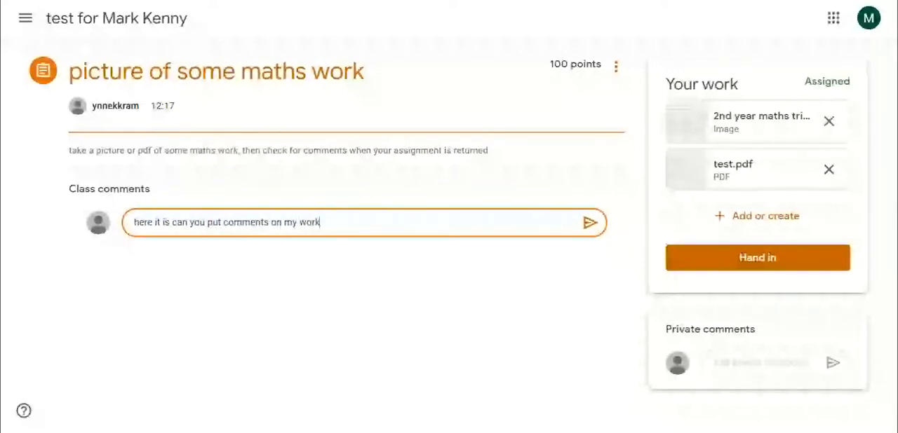
Hand in the two attached files and post the private comment "this is my private comment".
click(757, 259)
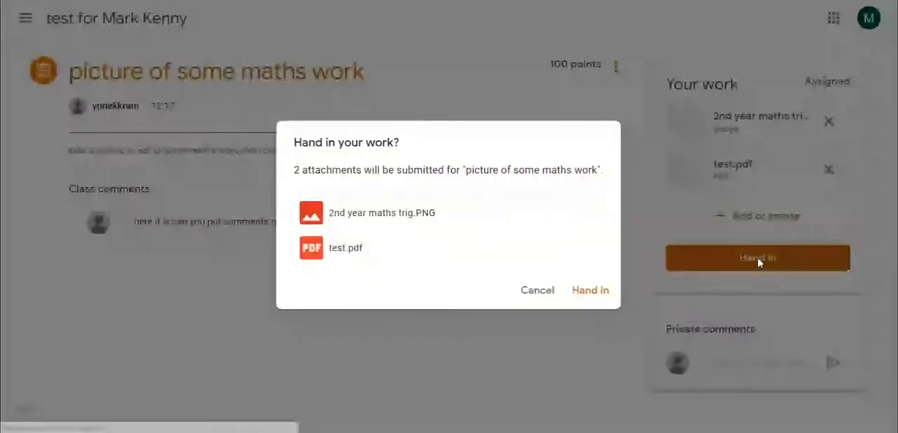
click(613, 292)
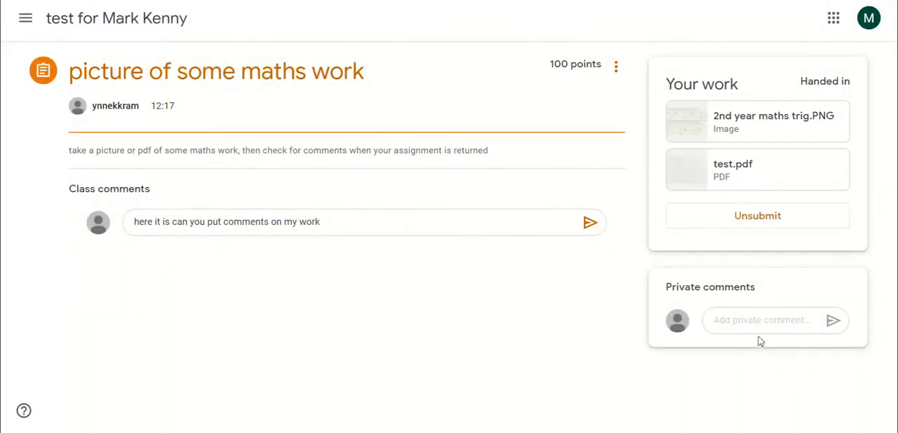
click(758, 321)
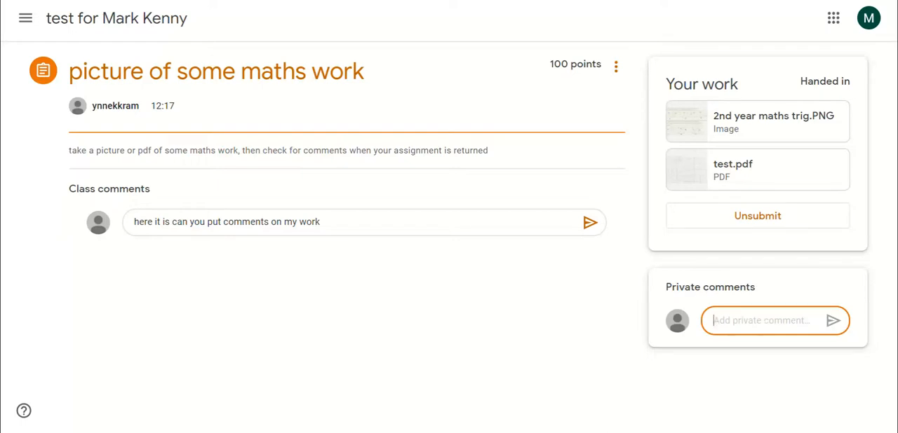
text(this is my priv)
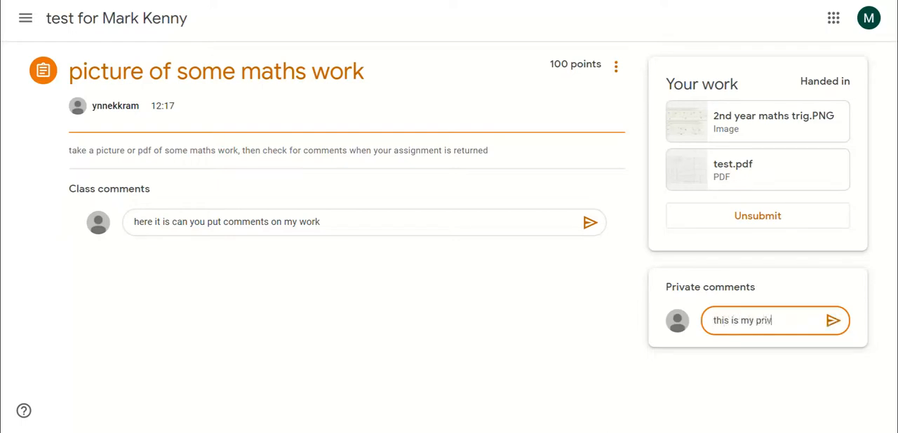
text(ate comment)
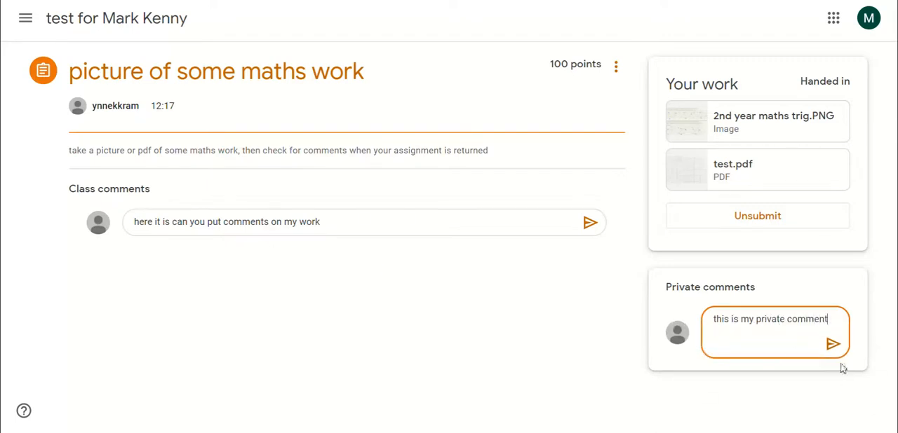
click(833, 344)
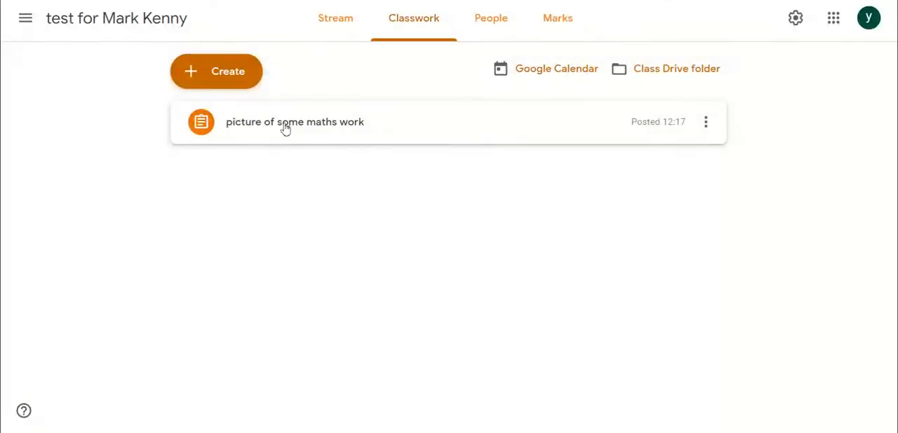
Go to the class stream in the teacher account, reload it and dismiss the announcements tip.
click(285, 129)
click(343, 26)
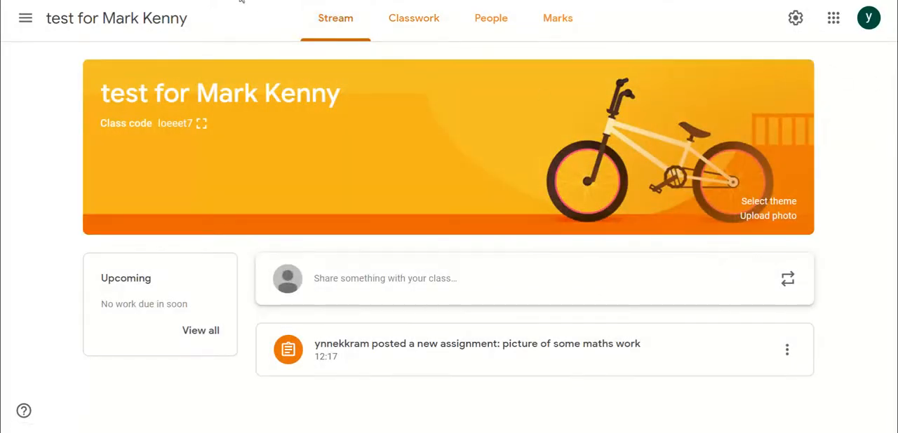
key(F5)
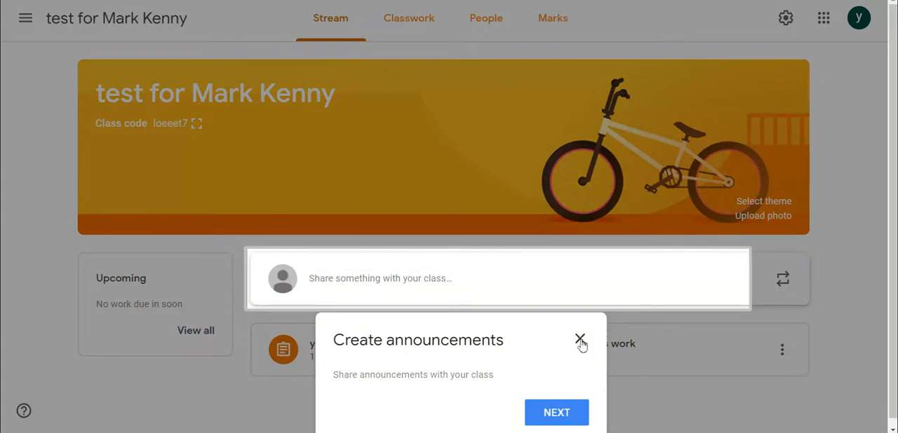
click(579, 339)
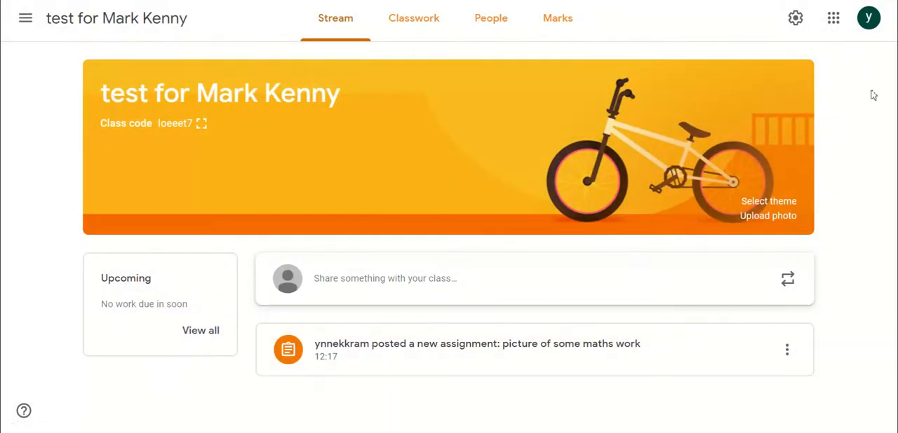
drag(850, 252, 852, 268)
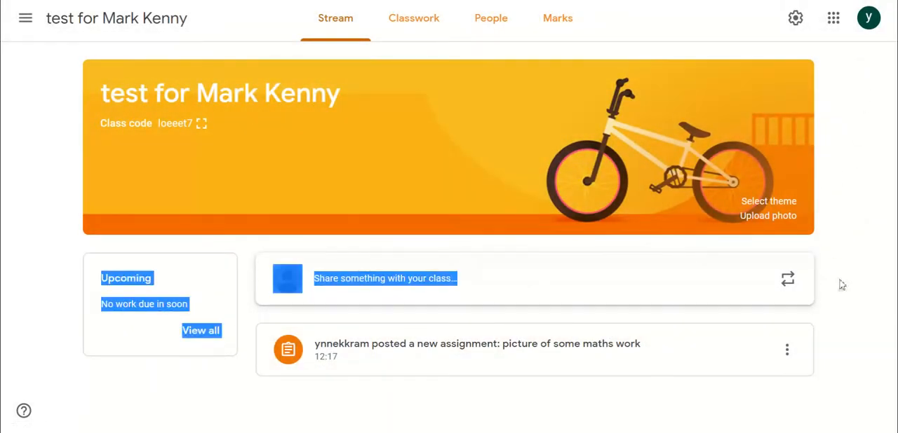
Open the "picture of some maths work" assignment's instructions as teacher, and post the drafted class comment from the student account.
click(845, 288)
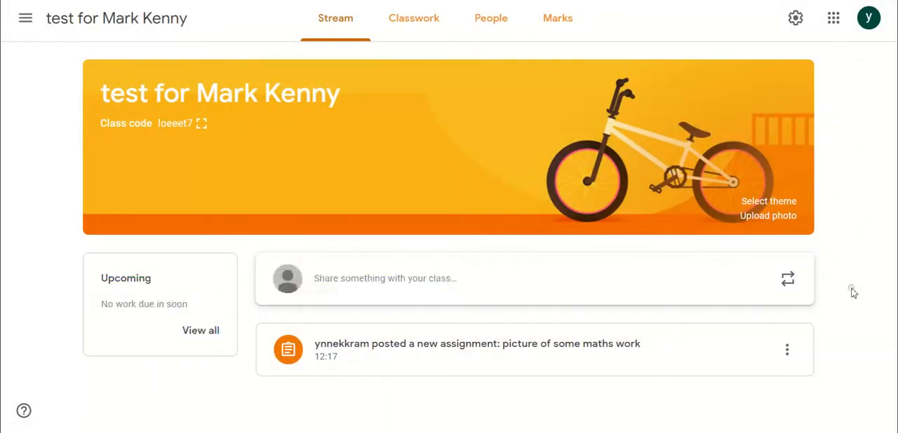
click(545, 350)
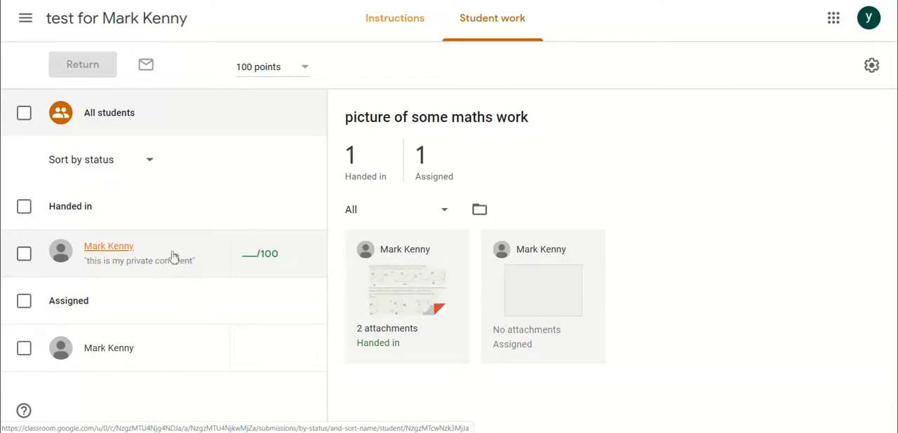
click(401, 20)
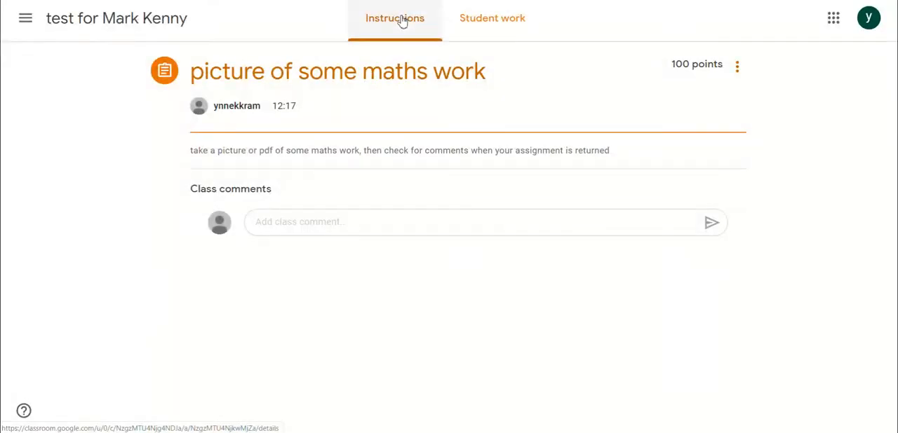
click(366, 222)
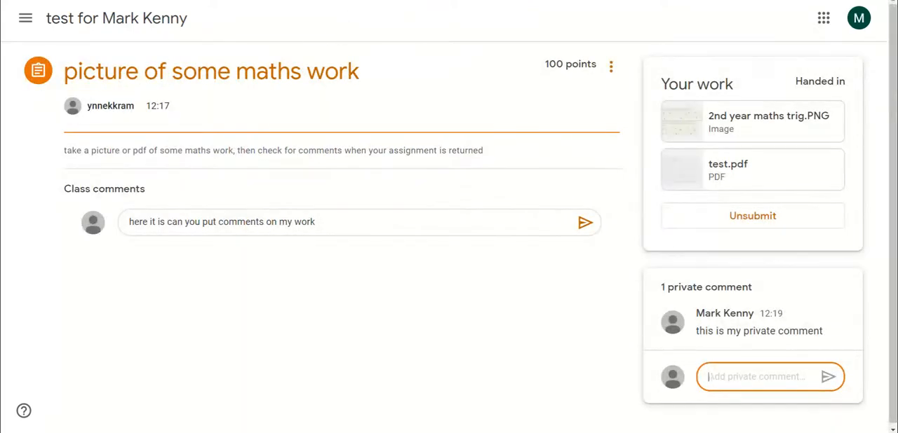
click(585, 223)
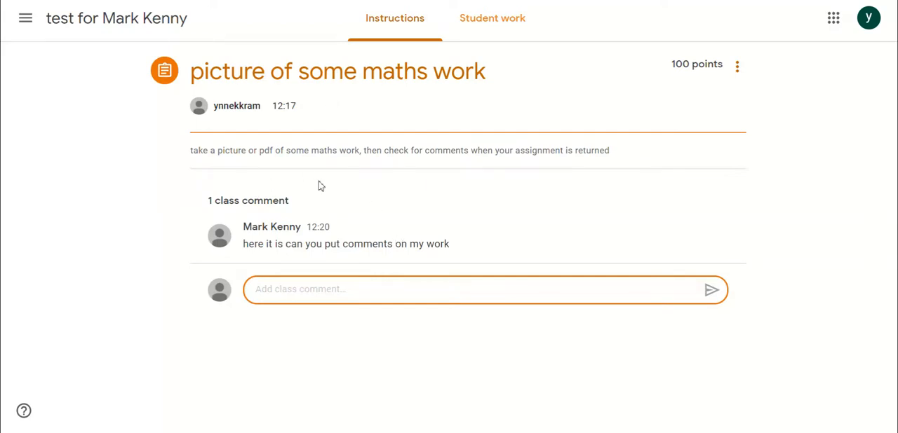
Return to the teacher's student work view, open the handed-in submission with two attachments and dismiss the introductory tip.
click(505, 25)
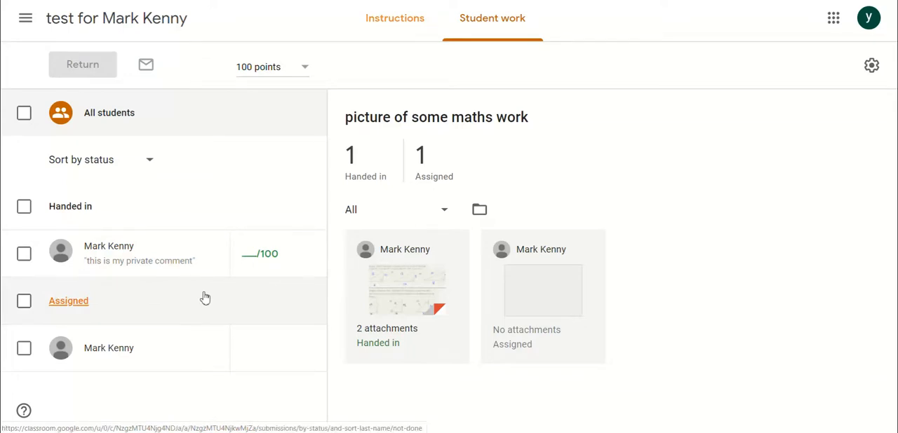
click(400, 305)
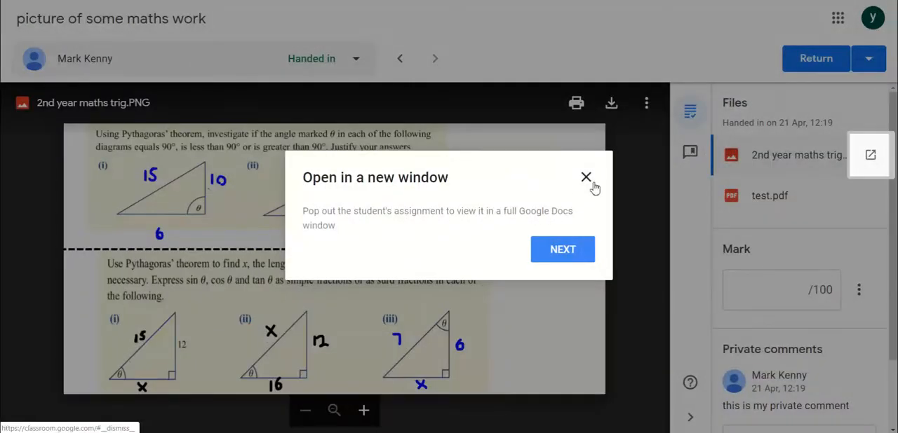
click(587, 178)
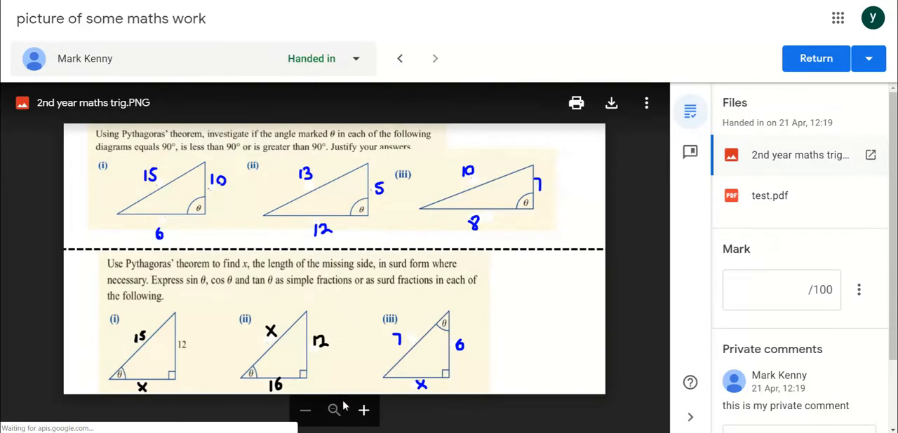
Examine the Pythagoras triangle problems in 2nd year maths trig.PNG at higher magnification, and return to the full image.
click(365, 412)
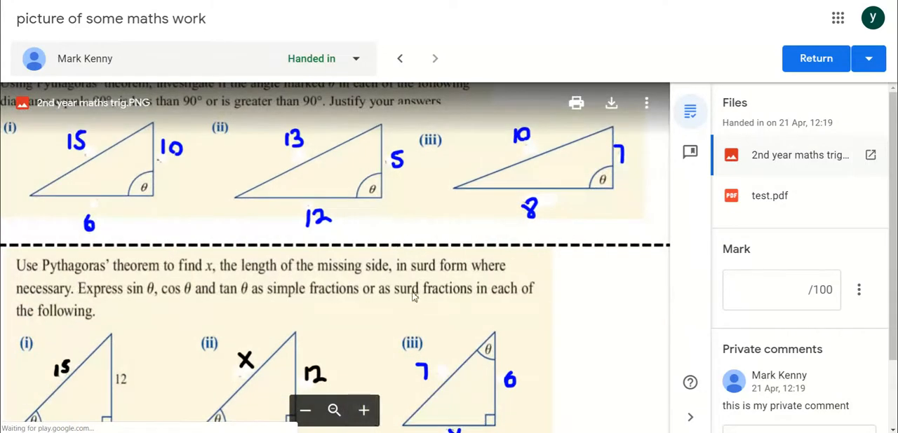
drag(413, 295, 552, 234)
drag(437, 336, 423, 179)
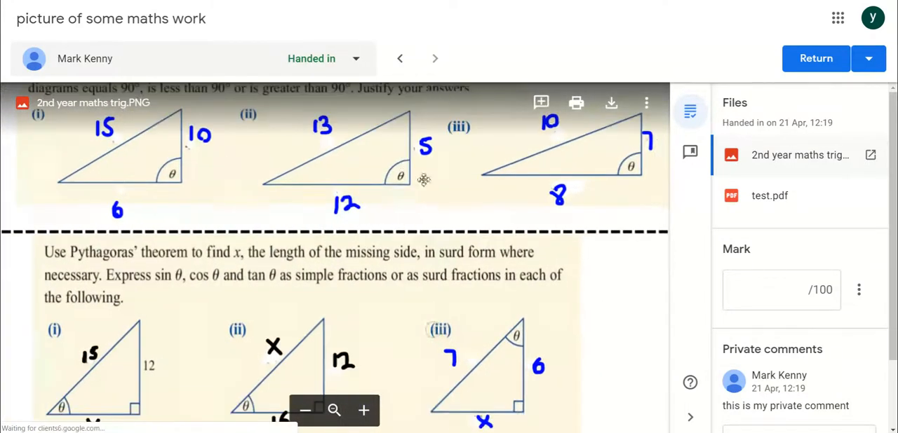
drag(390, 287, 528, 223)
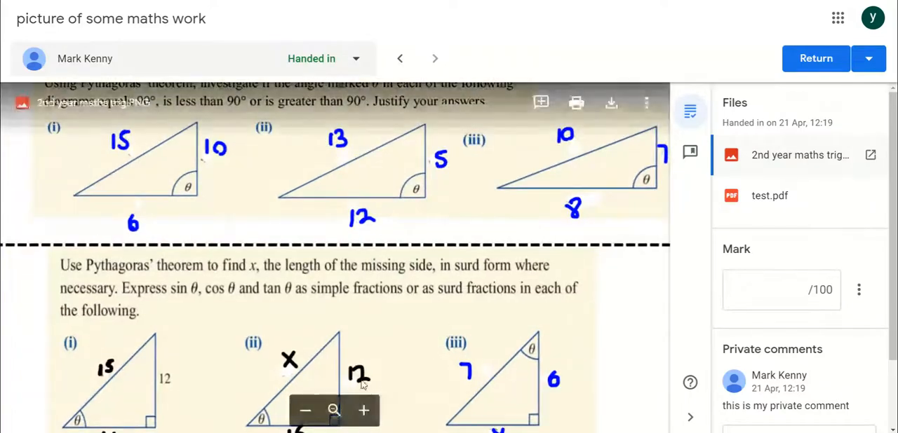
click(363, 411)
drag(452, 209, 585, 231)
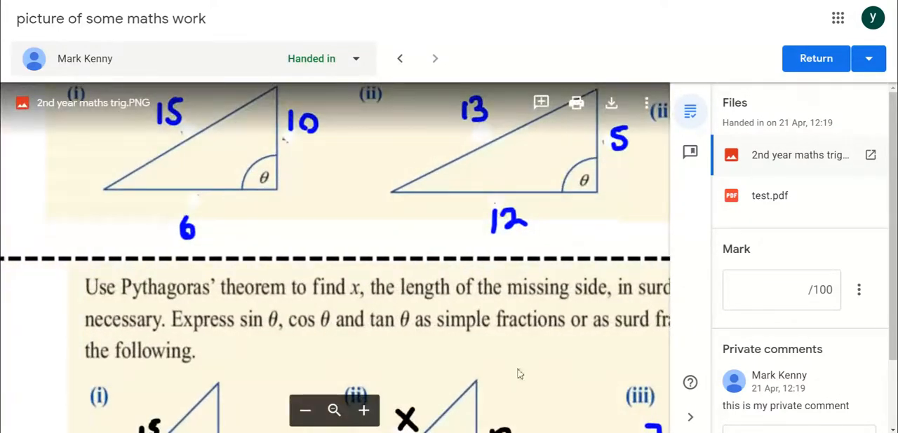
click(306, 410)
click(305, 411)
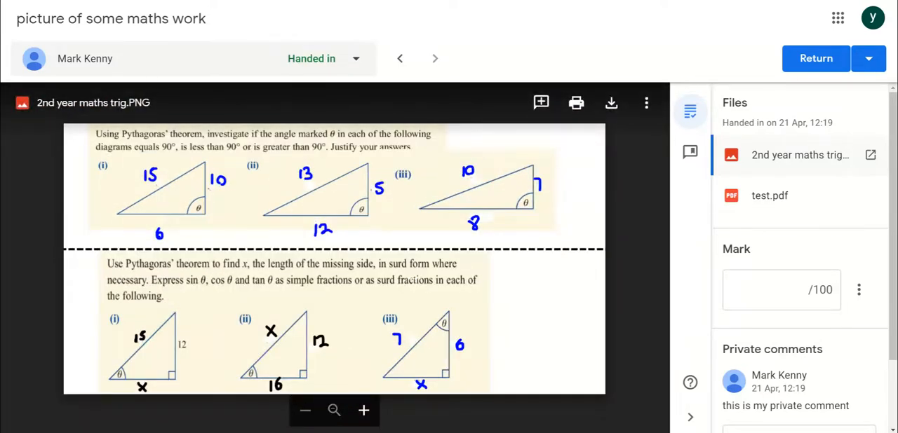
Mark the area beside the 12 under upper triangle (ii) and post the comment "is this really a 12?" there.
drag(342, 223, 415, 250)
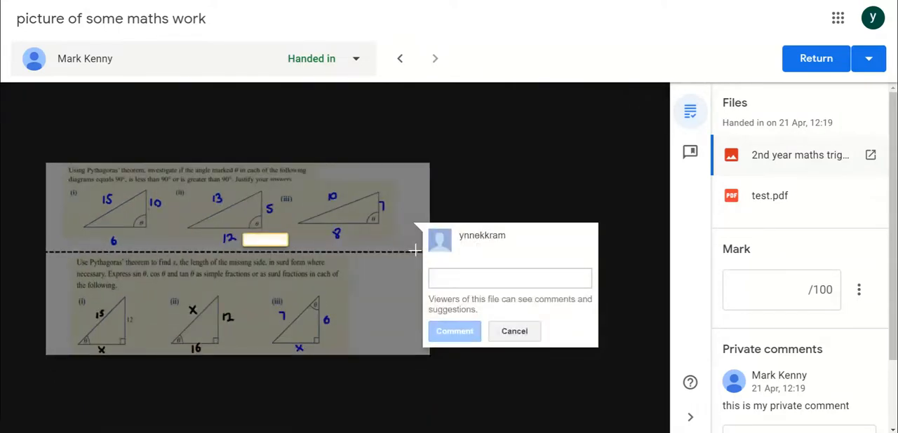
text(is this rea)
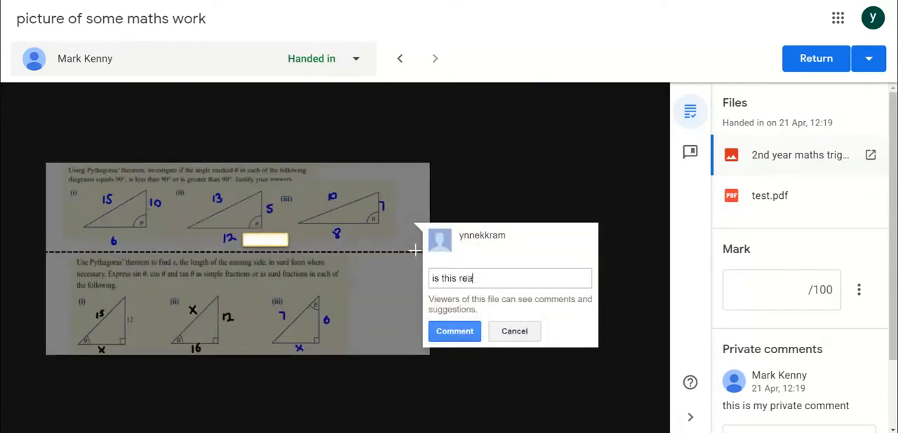
text(lly a 12?)
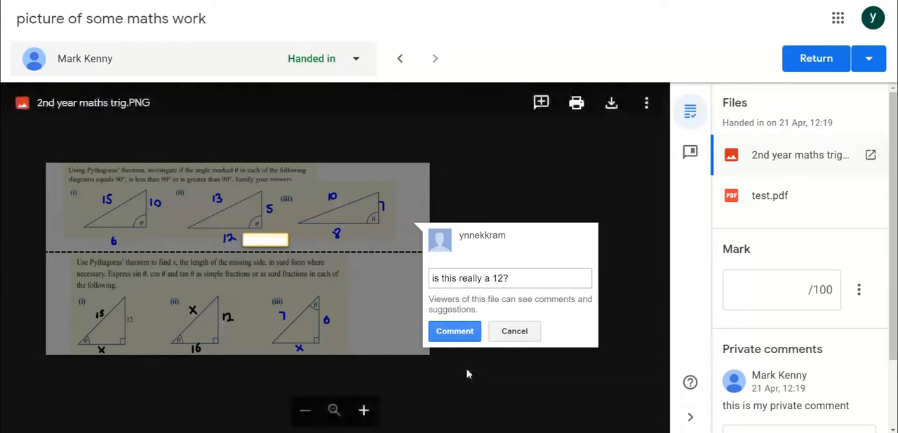
click(455, 332)
Mark the area beside the x under lower triangle (iii) and post the comment "should this not be a y?".
drag(322, 340, 369, 355)
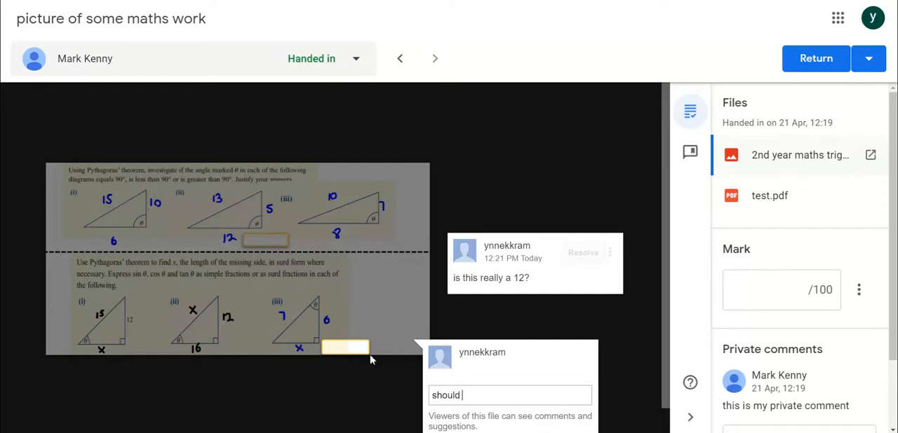
text(should this not be a y?)
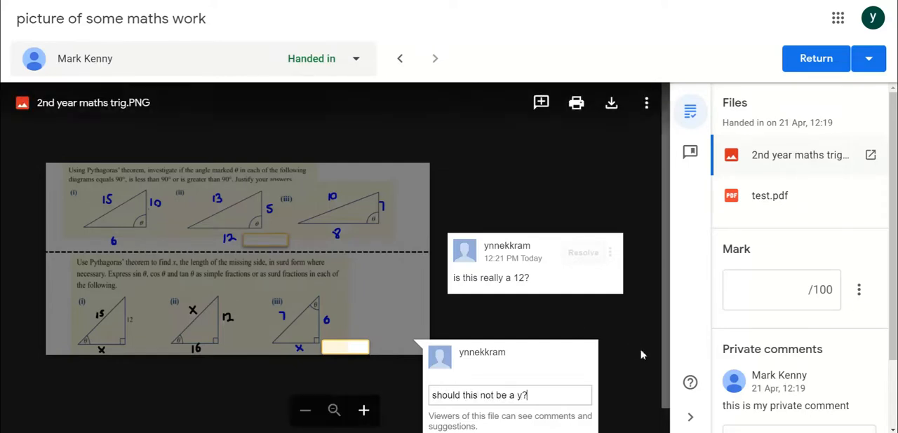
drag(665, 364, 673, 406)
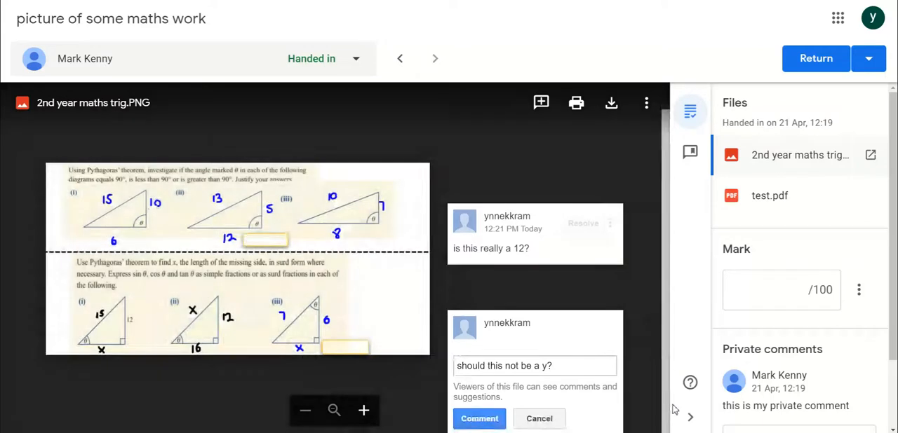
click(477, 420)
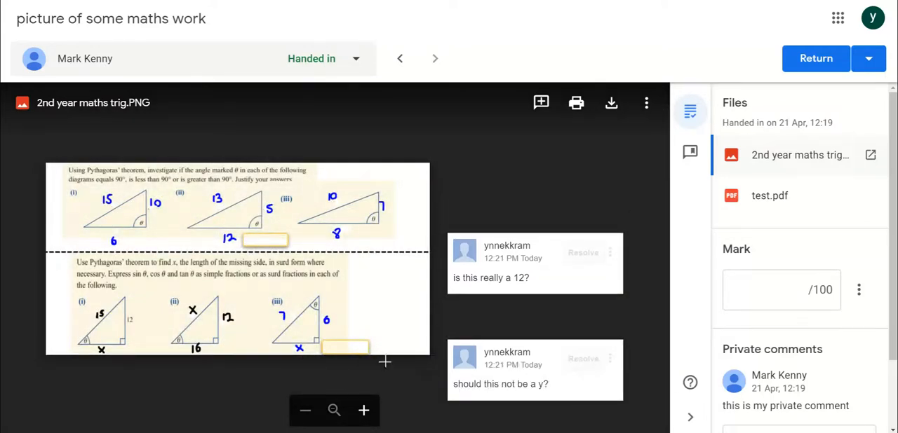
click(783, 200)
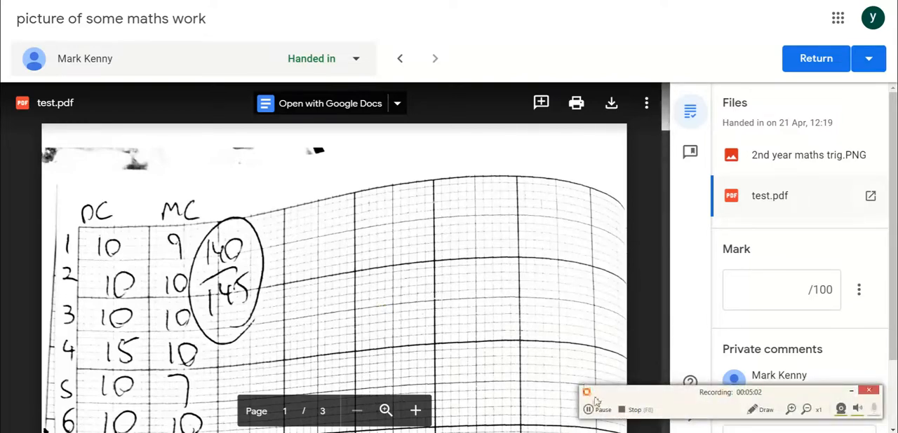
click(541, 102)
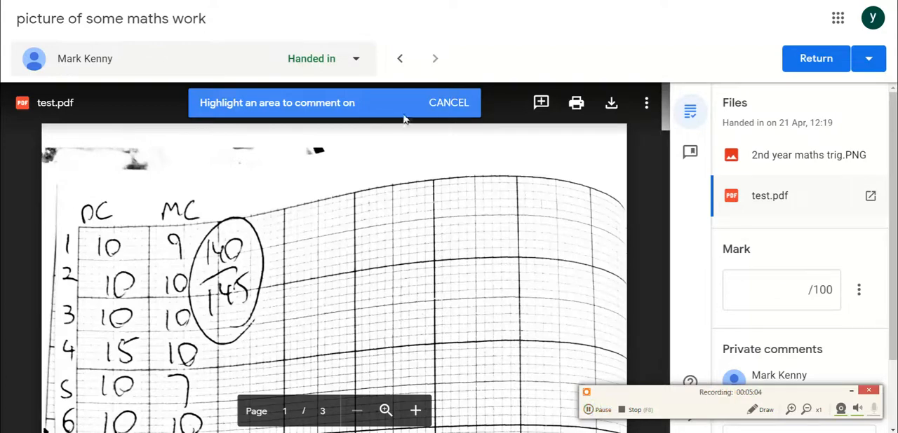
click(740, 163)
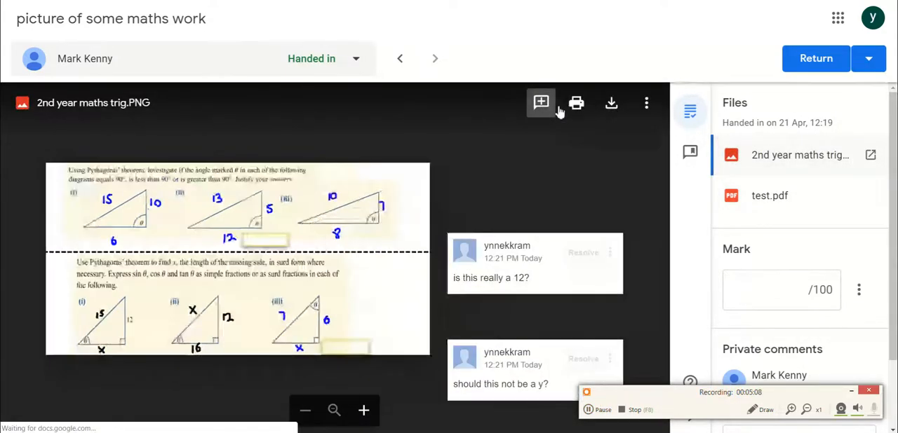
Highlight the words "the following" in the lower question of the trig image and post the comment "the following" on them.
click(540, 102)
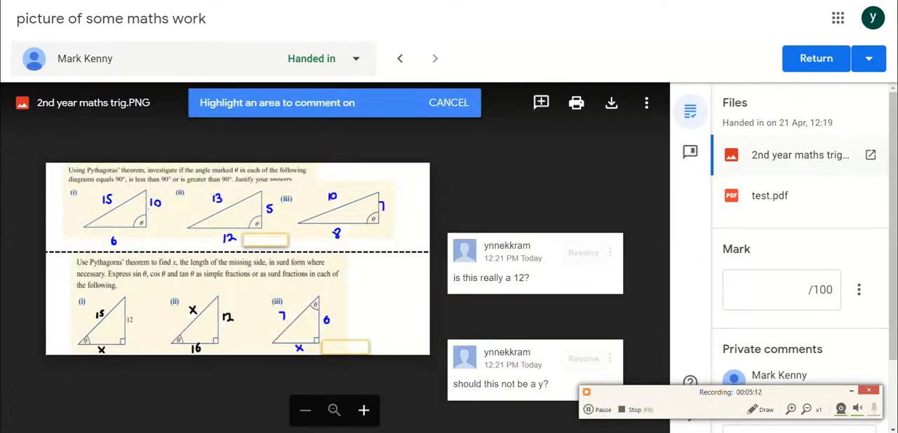
drag(70, 277, 109, 293)
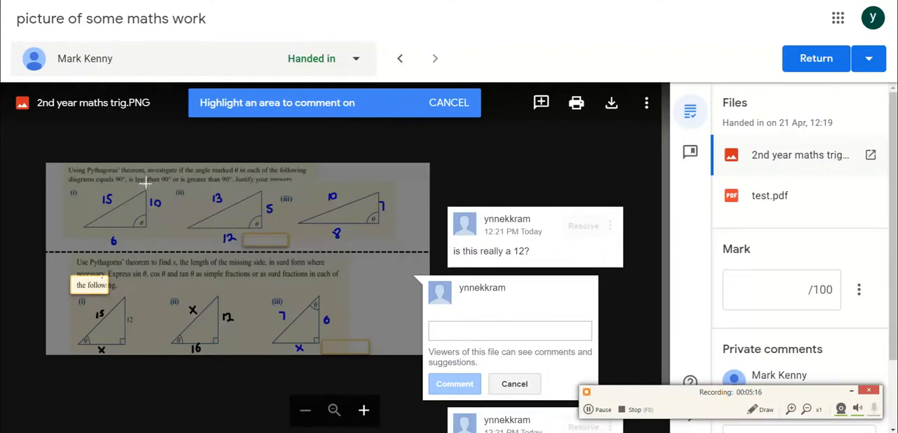
text(th)
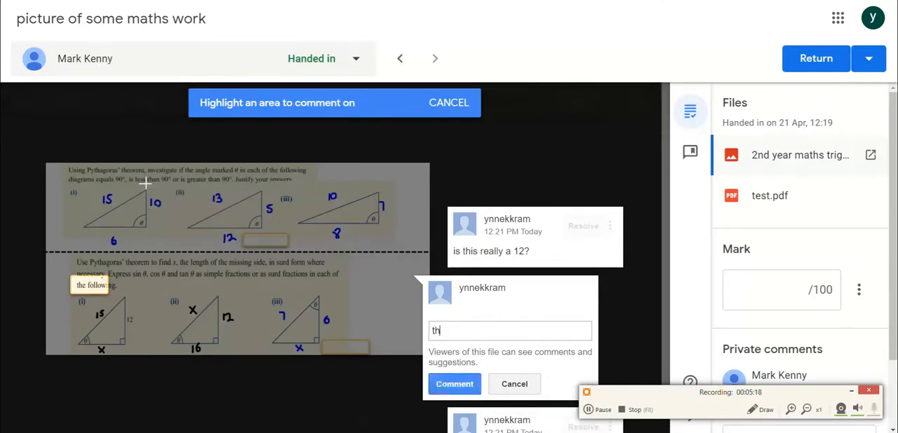
text(e following)
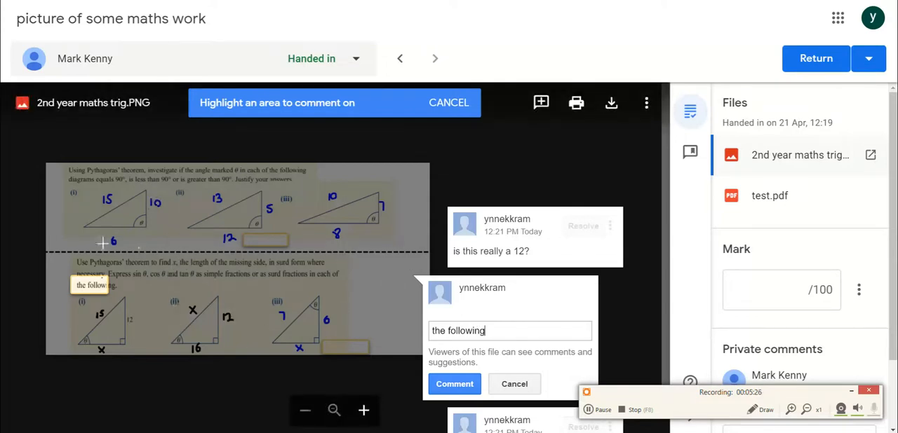
click(456, 384)
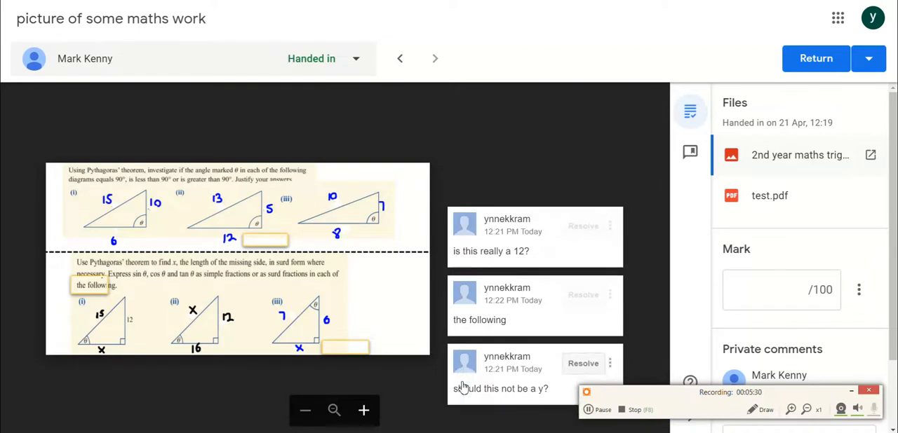
Open the handed-in test.pdf for review and dismiss the introductory tip about adding comments.
click(783, 203)
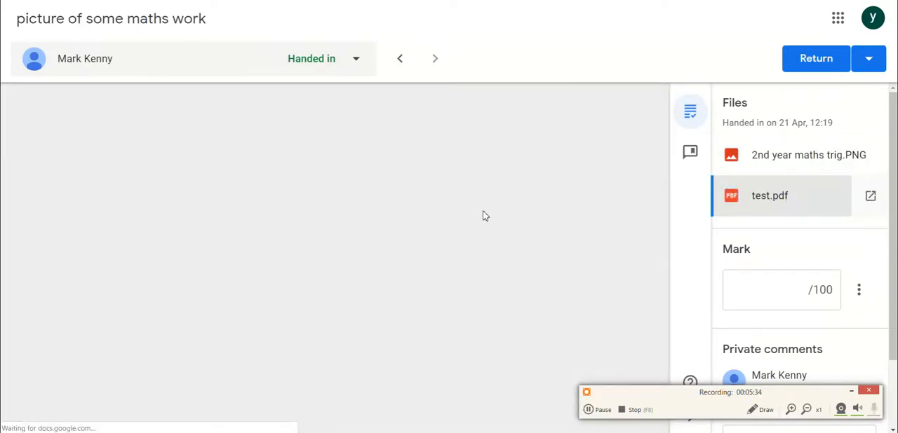
key(ctrl+Tab)
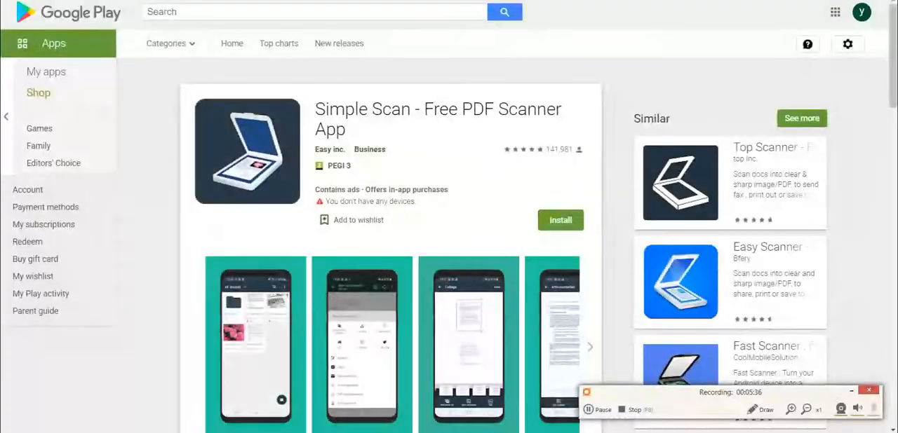
key(ctrl+Tab)
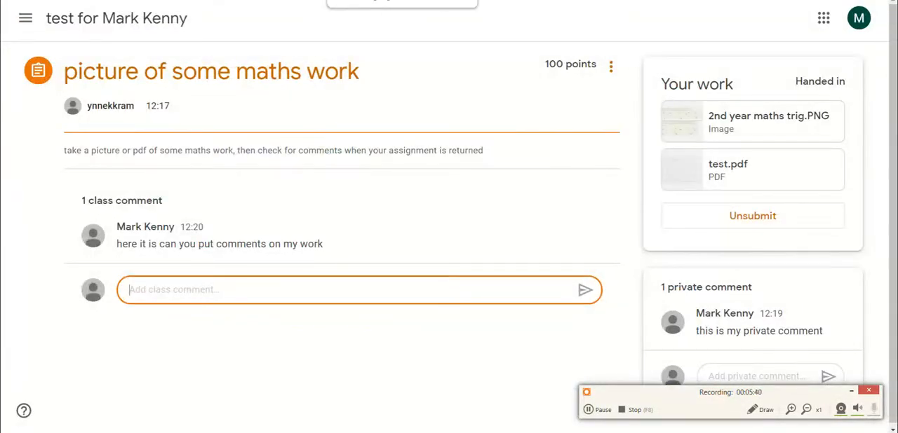
click(270, 0)
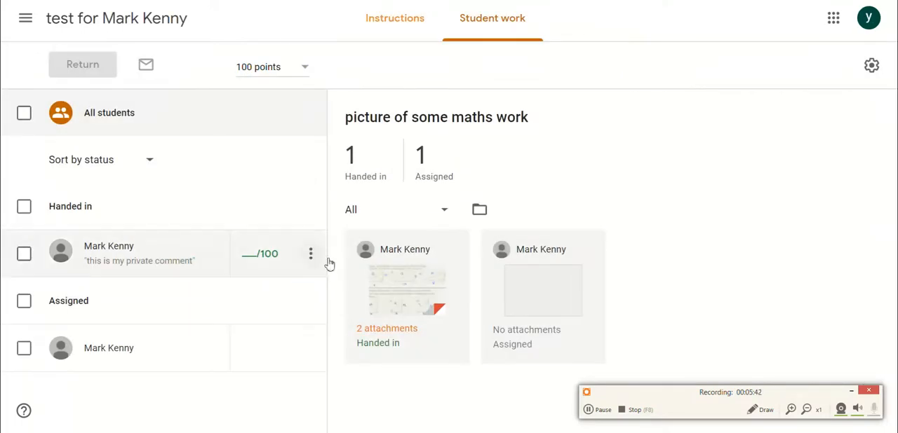
click(414, 0)
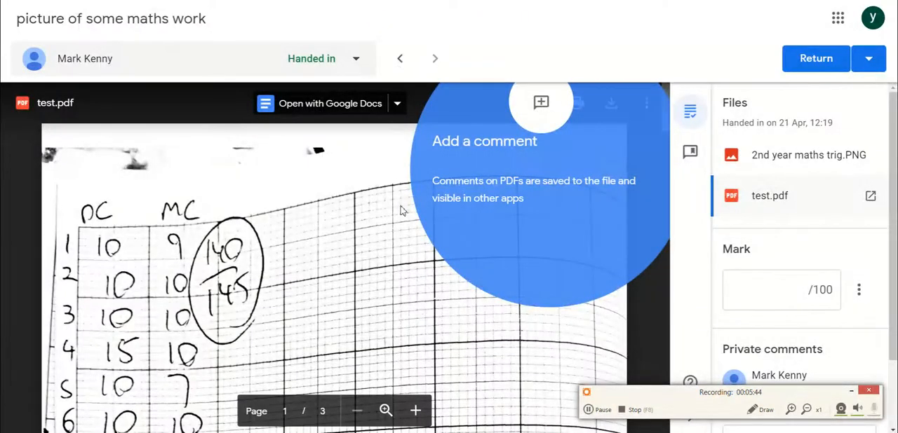
click(438, 275)
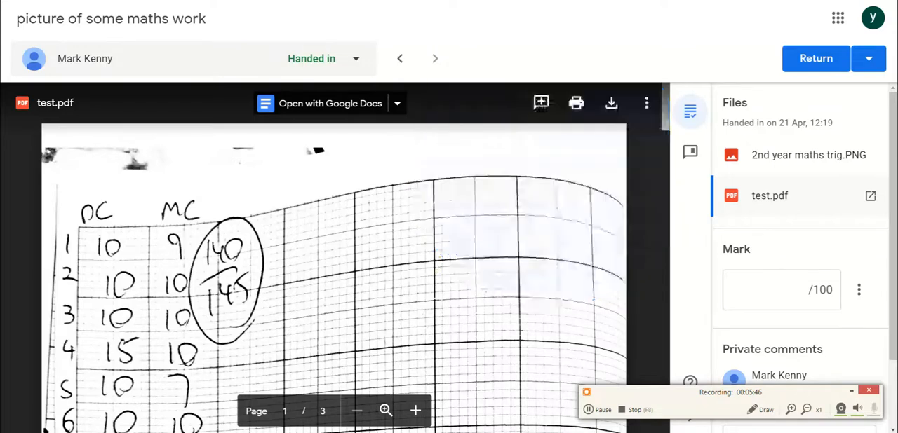
Mark the area beside the circled 140/145 on the first page of test.pdf and post the comment "what percentage is this?".
click(541, 102)
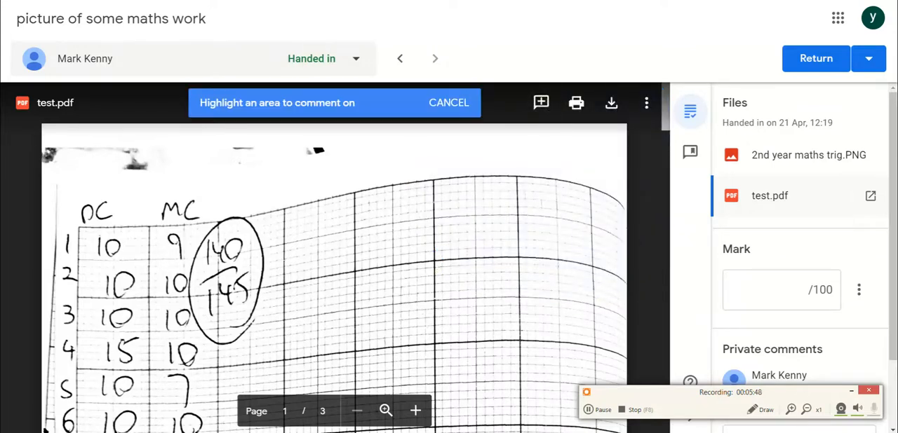
drag(278, 246, 357, 275)
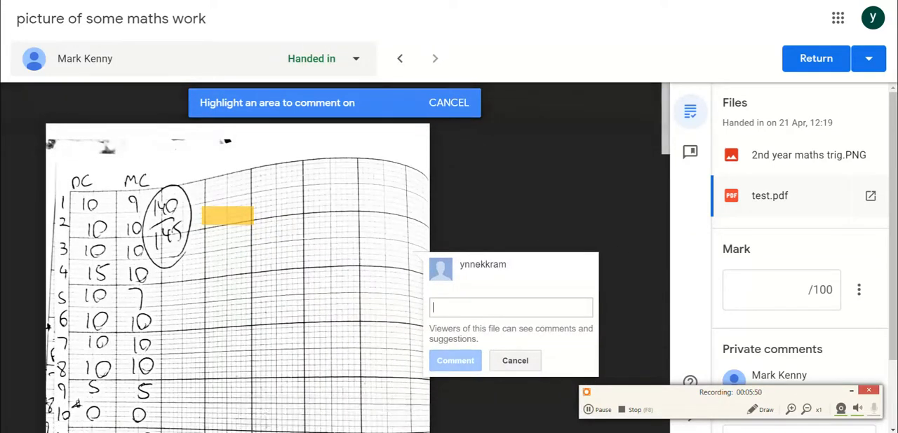
text(is)
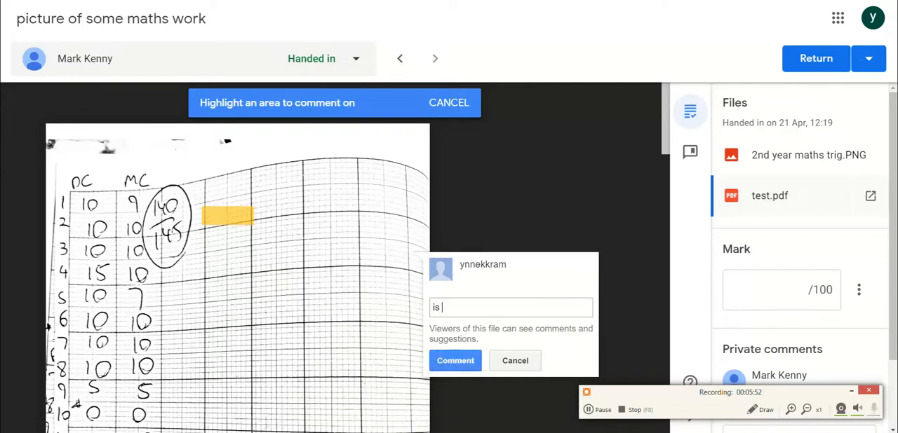
text( thi)
key(BackSpace)
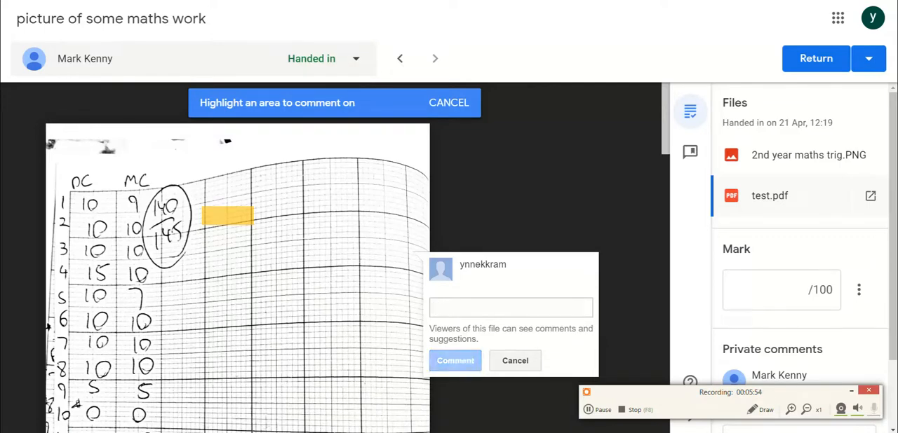
text(what perc)
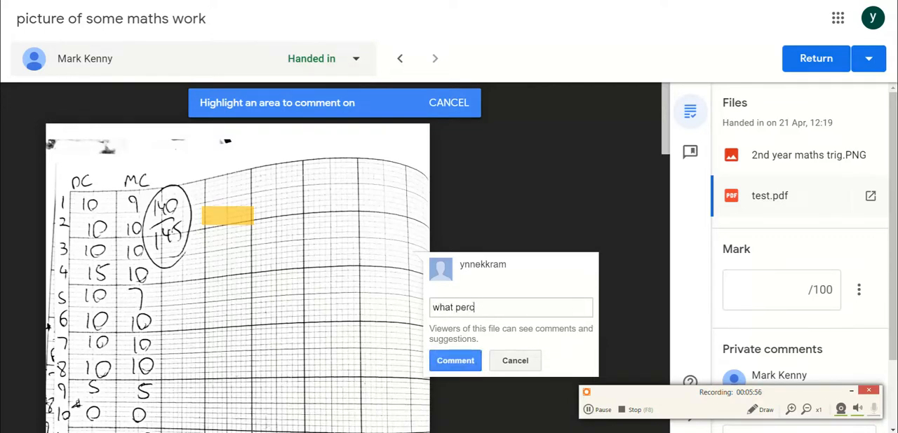
text(entage is this?)
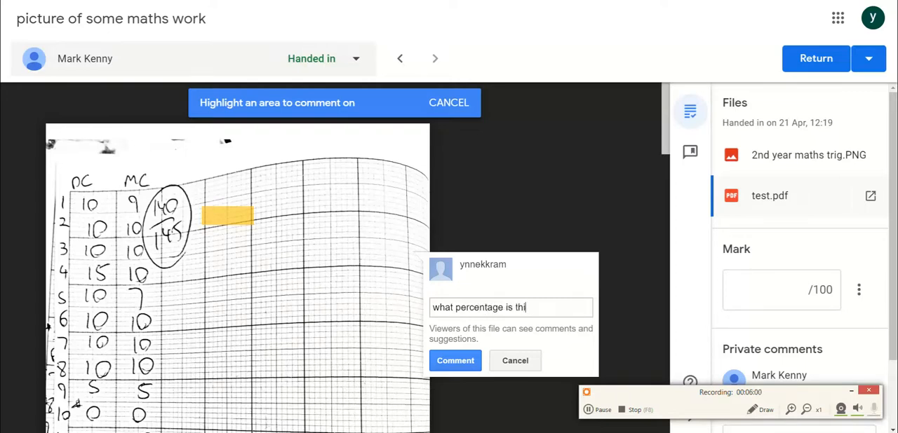
click(451, 359)
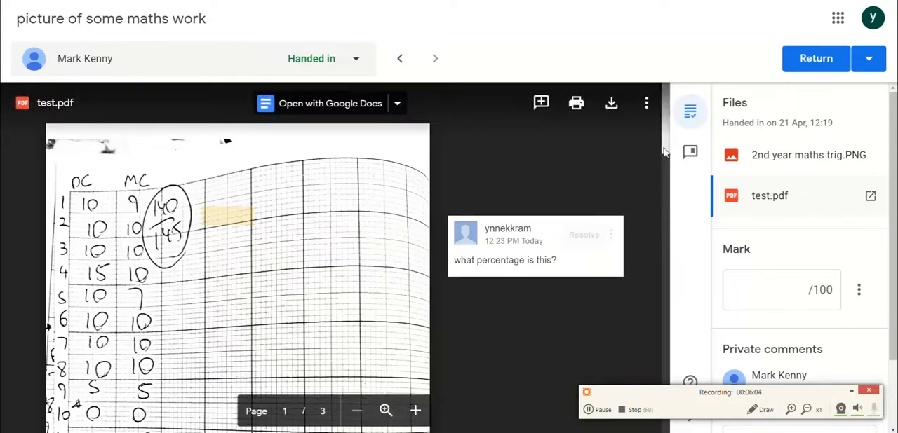
drag(665, 152, 665, 267)
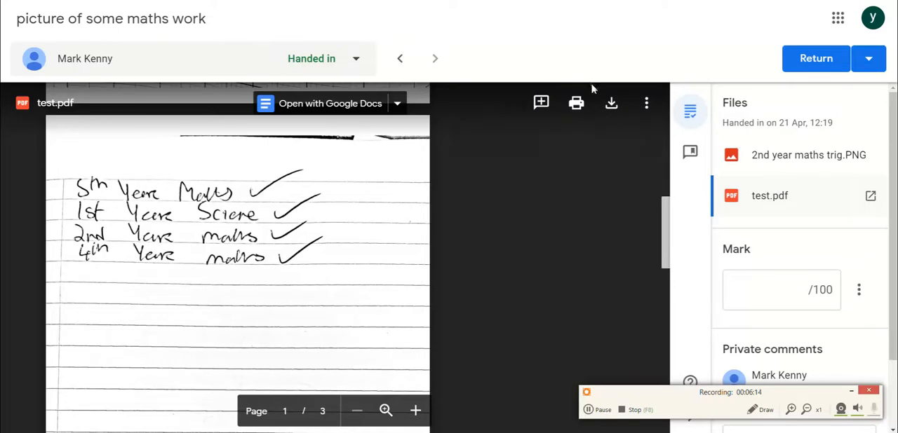
click(541, 103)
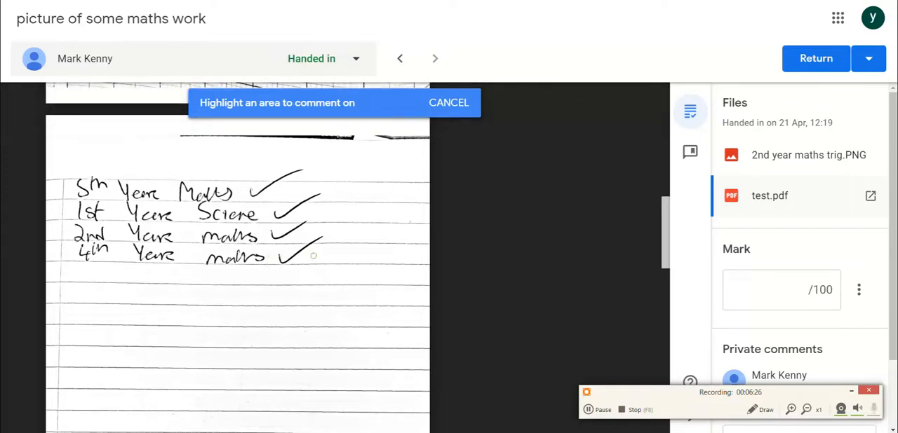
click(449, 106)
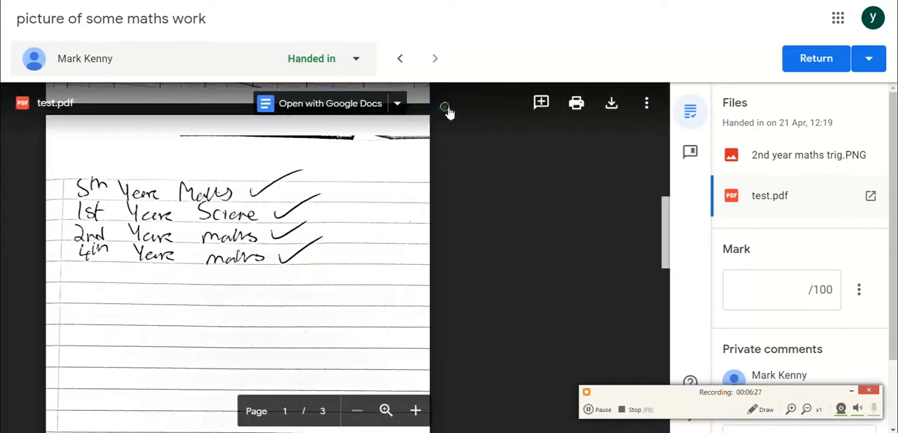
click(546, 103)
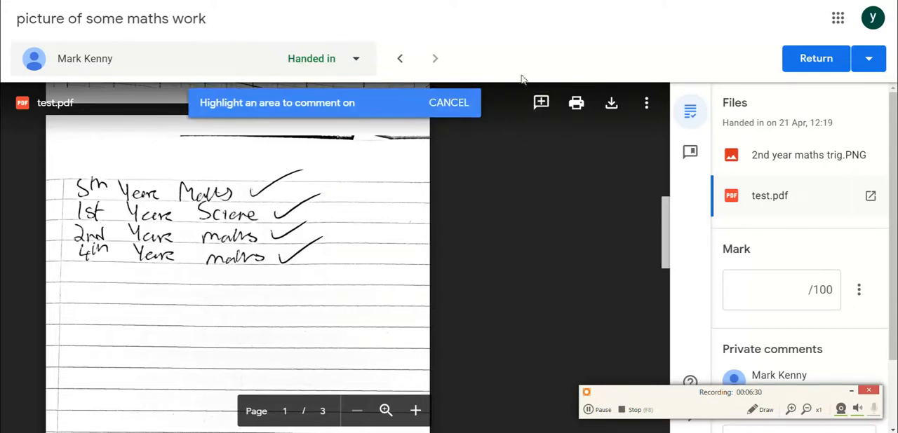
click(468, 104)
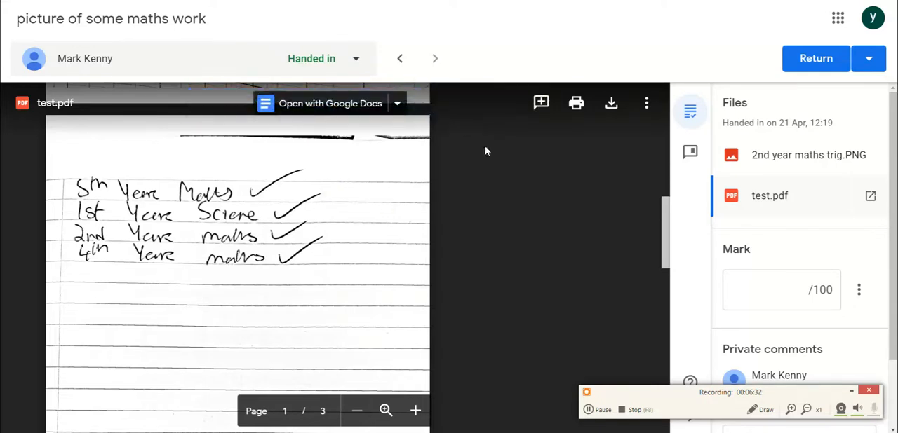
Mark the area beside the circled 114/145 near the end of page 1 and post the comment "is this 114?".
click(541, 103)
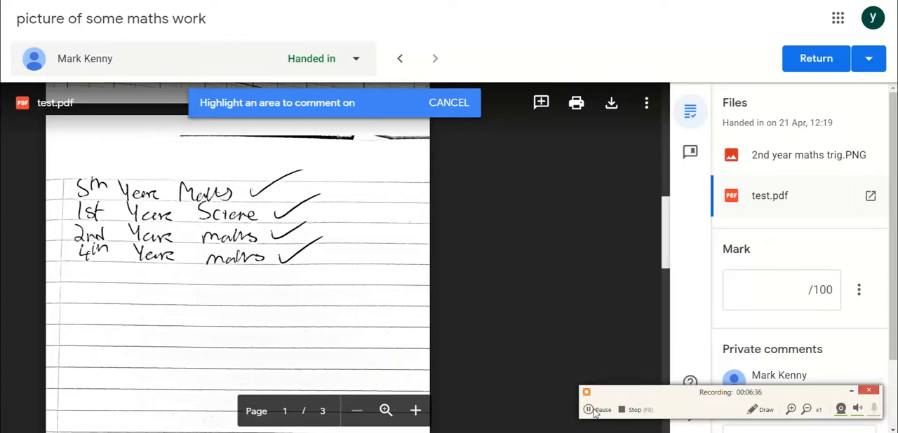
scroll(572, 404, down, 1)
scroll(452, 202, up, 5)
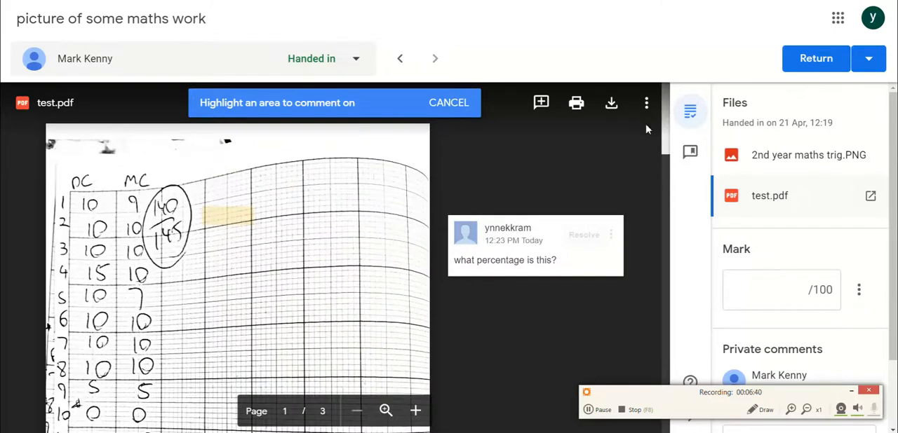
scroll(647, 129, down, 4)
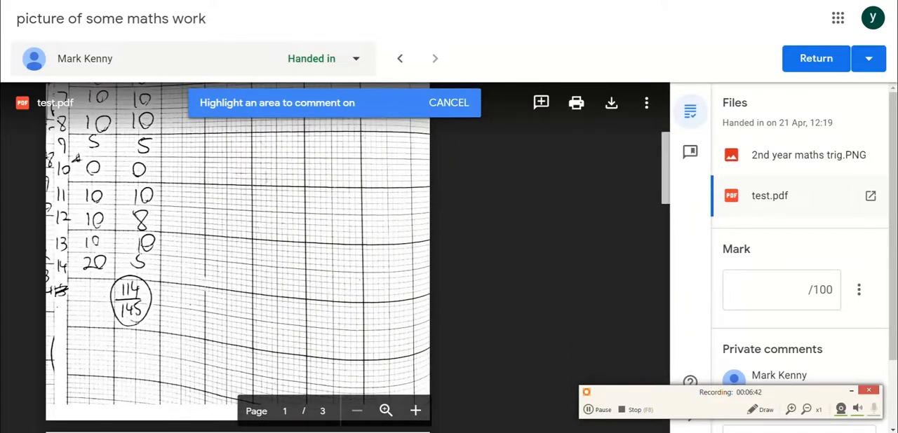
drag(192, 275, 251, 300)
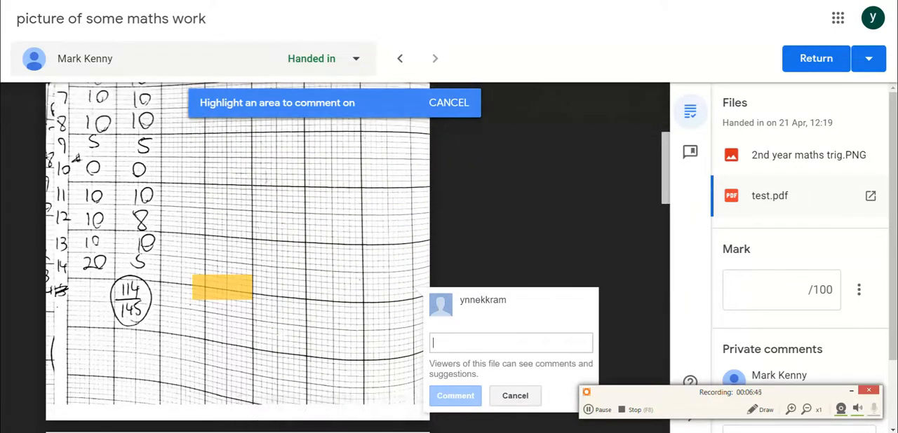
text(is this 114?)
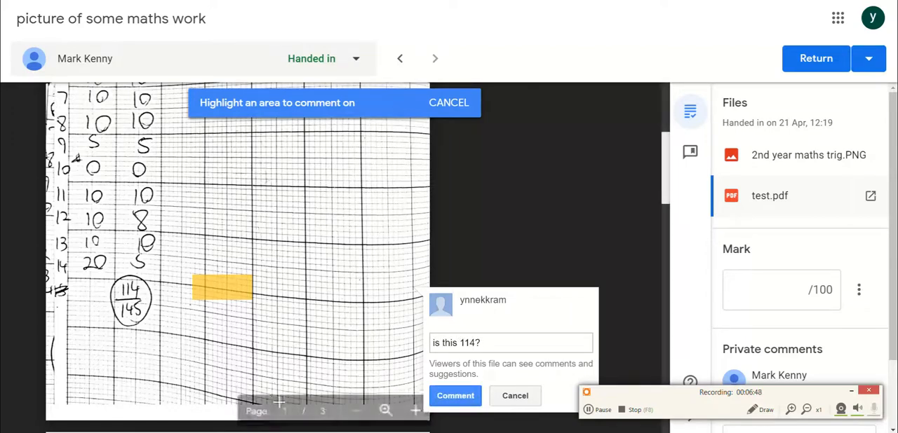
click(458, 397)
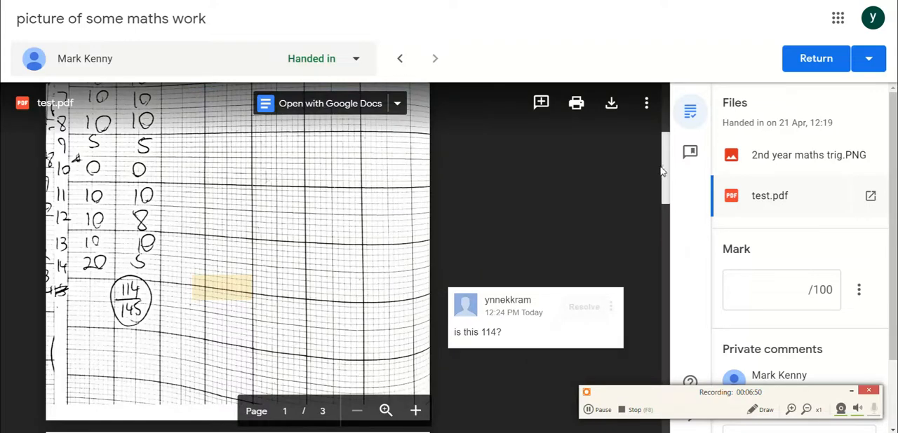
Mark the area below the handwritten year list on page 2 and post the comment "where is the 6th year?".
scroll(663, 173, down, 5)
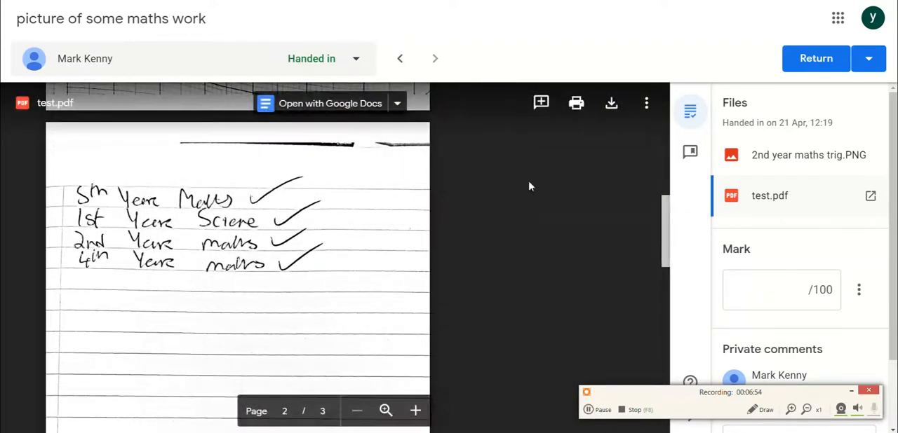
click(539, 104)
drag(173, 300, 316, 343)
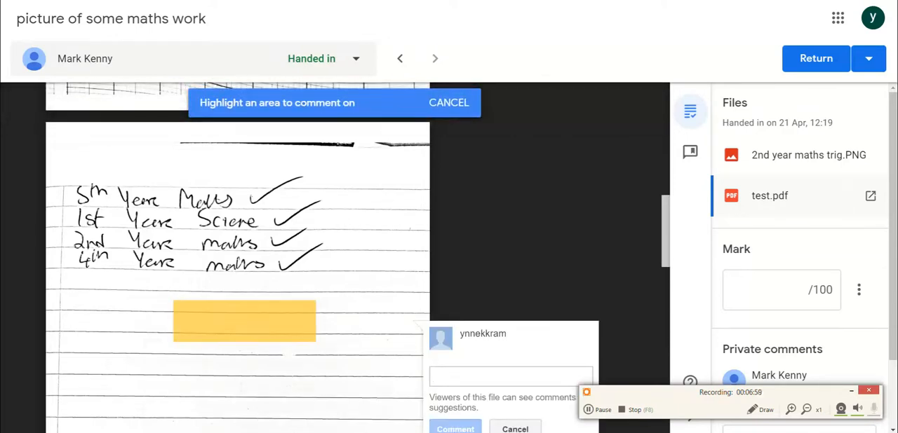
text(where is the 6th year?)
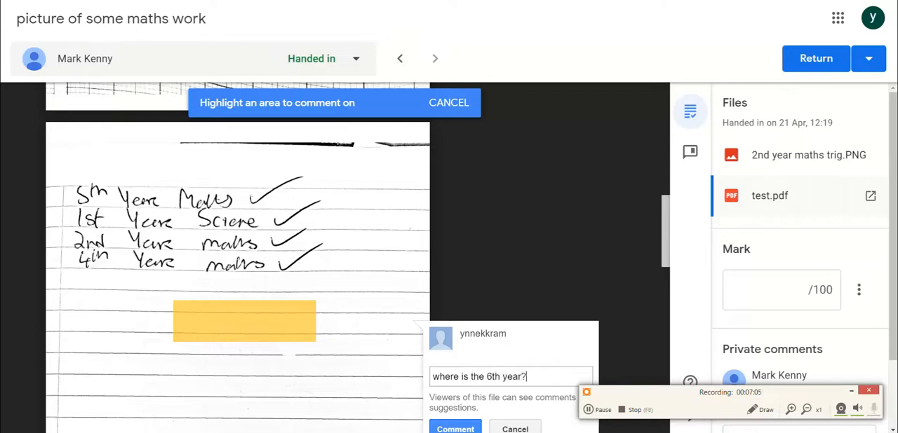
click(466, 428)
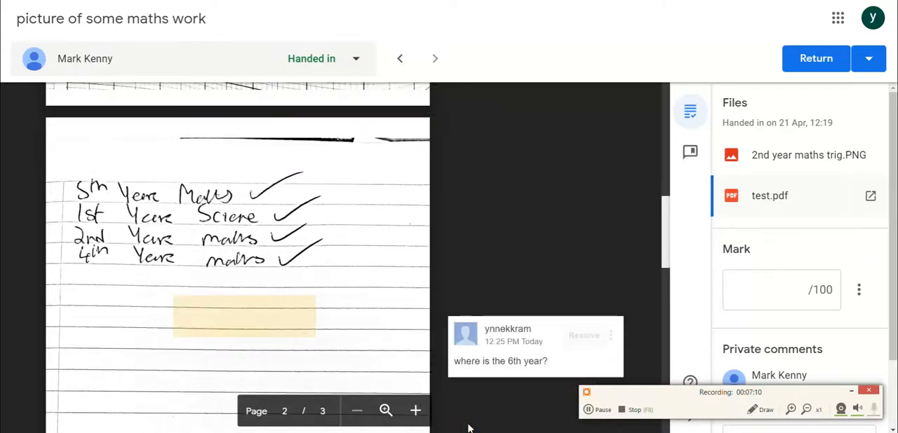
Post the private comment "well done on the work.please check the files attached for individual comments" on the student's submission.
scroll(894, 305, down, 2)
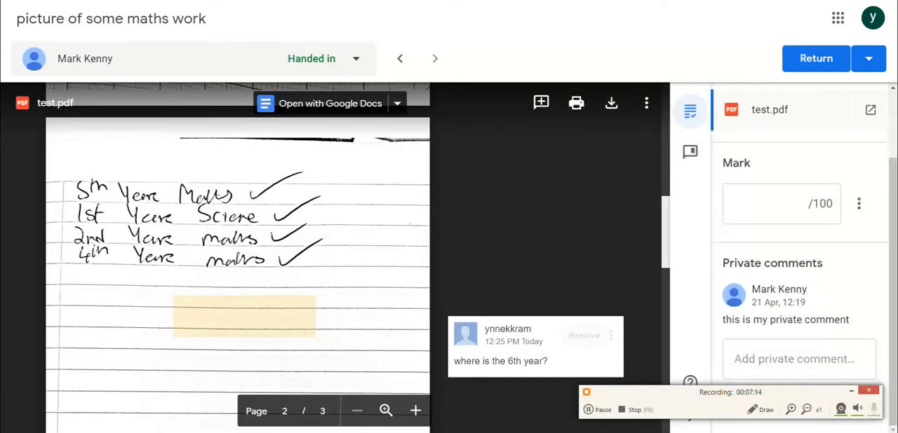
click(828, 360)
text(well)
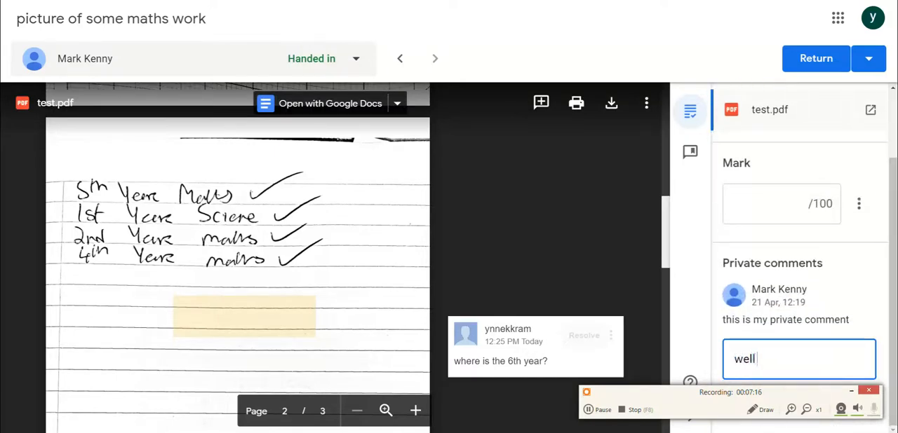
text( done on the wpr)
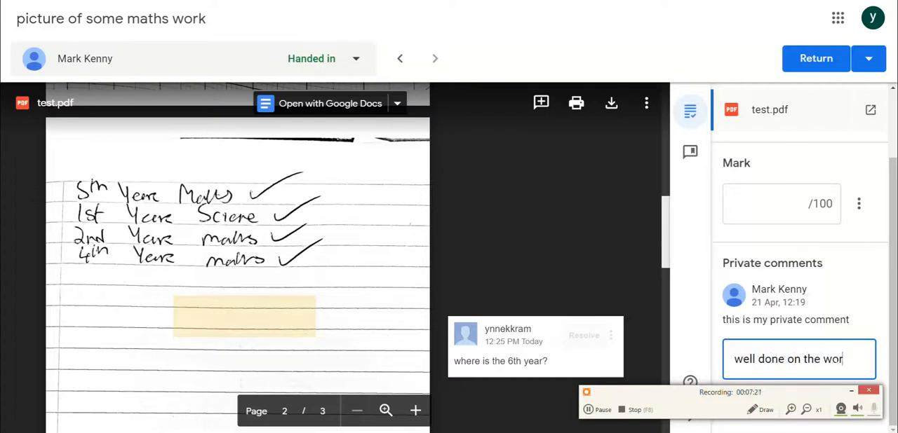
text(k.please chec)
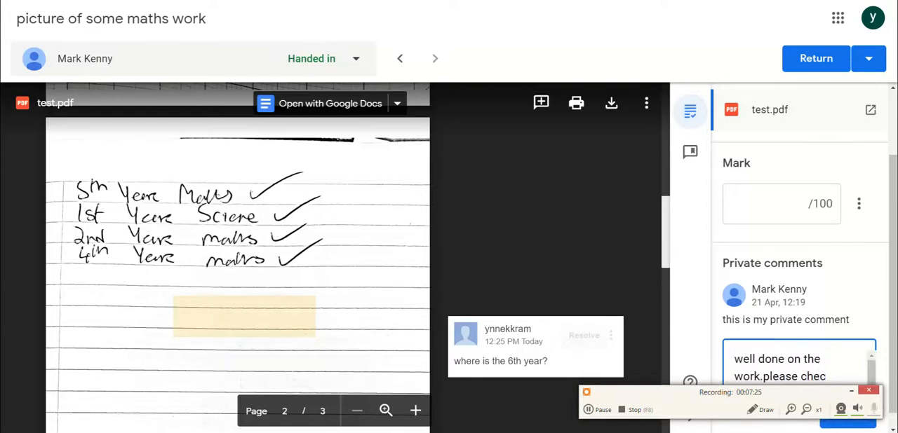
text(k the fi)
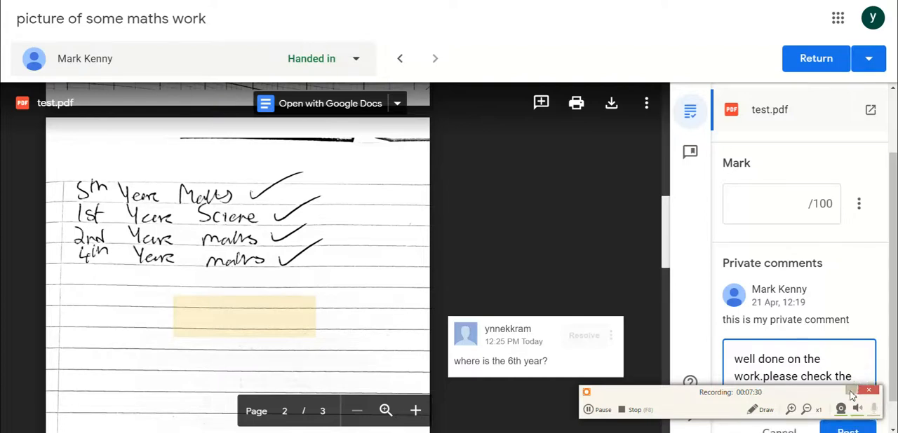
click(852, 391)
text(les attac)
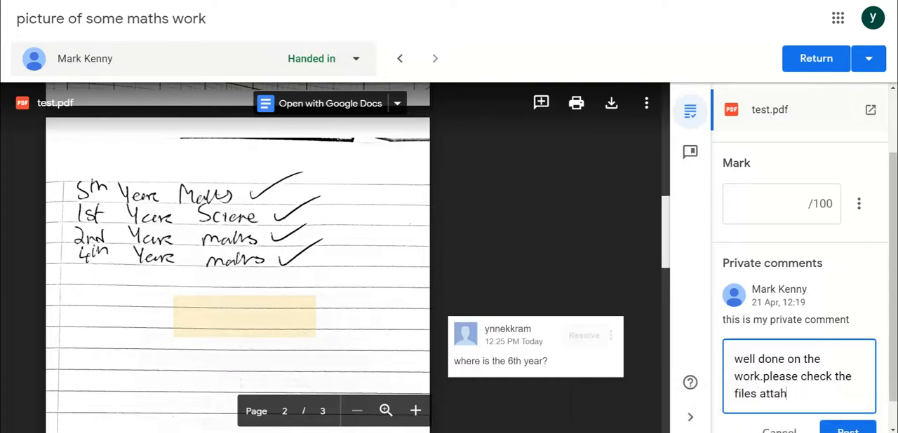
text(hed f)
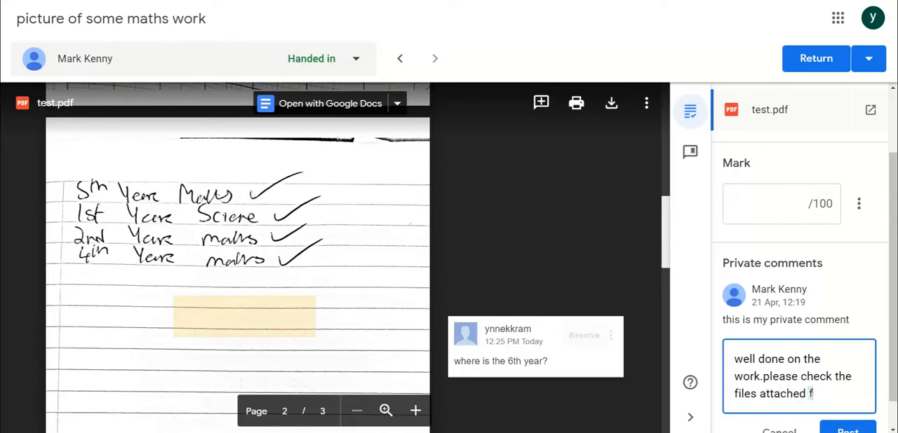
text(or individ)
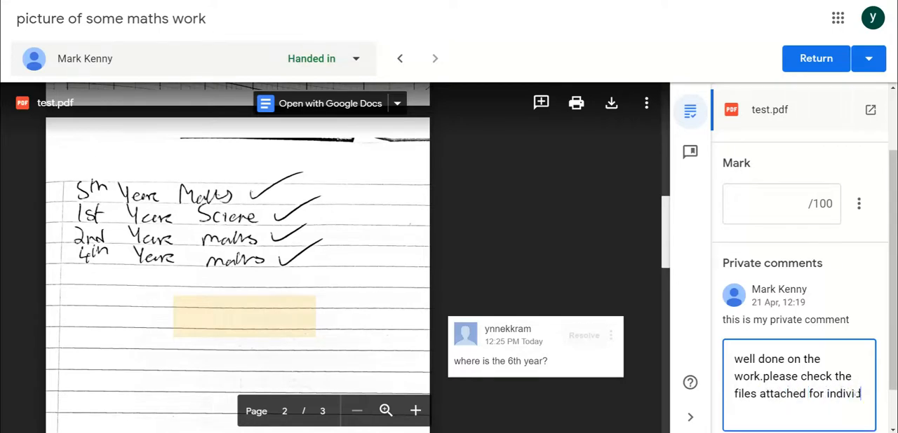
text(ual comments)
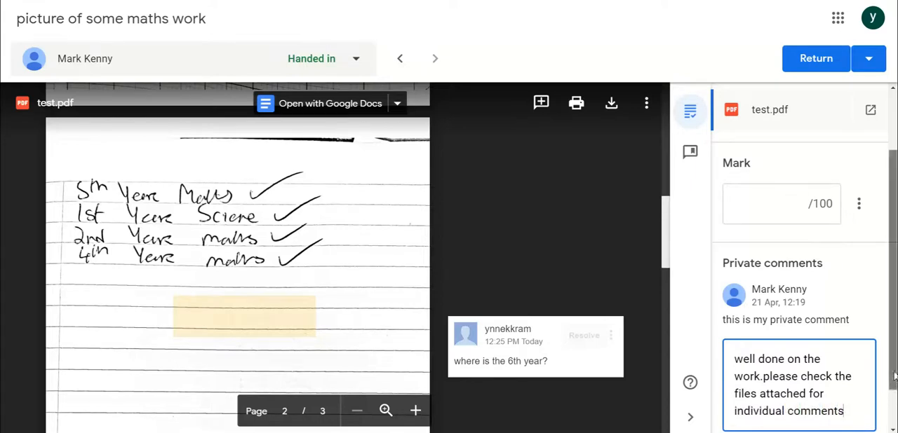
scroll(894, 384, down, 2)
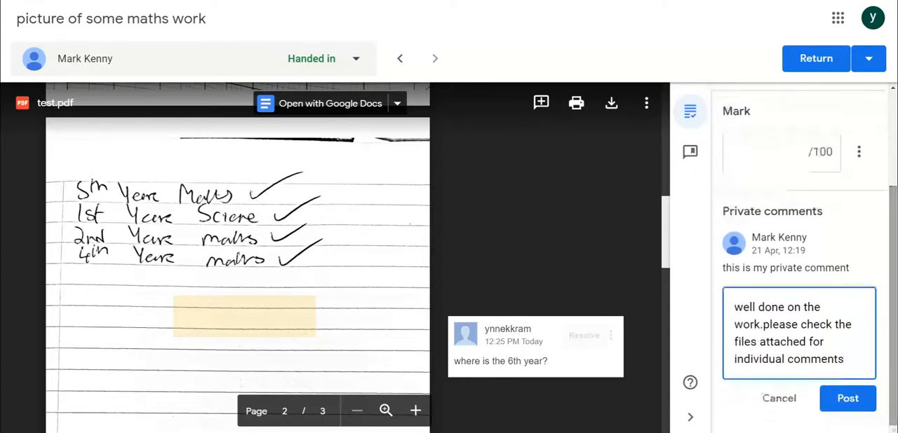
click(849, 400)
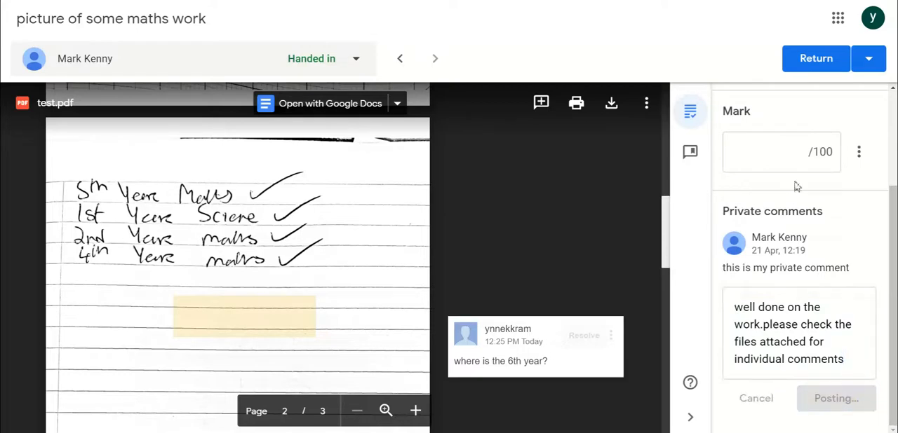
Mark the submission 85 out of 100 and return it to the student.
click(793, 158)
text(86)
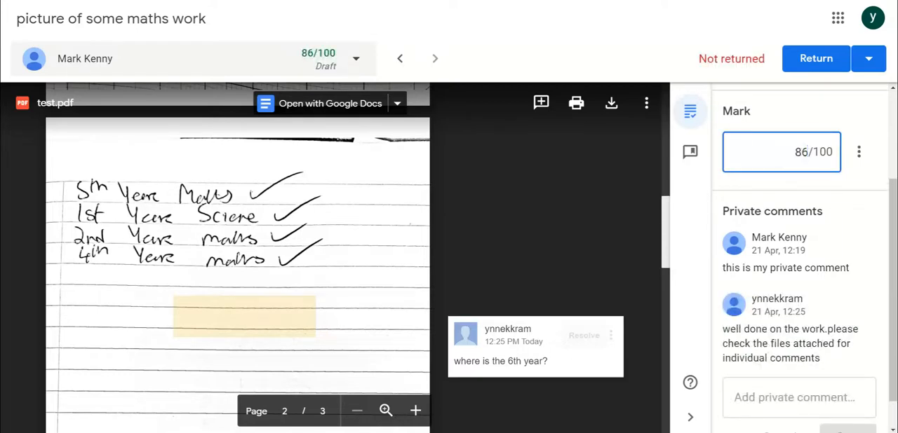
key(BackSpace)
text(5)
click(819, 62)
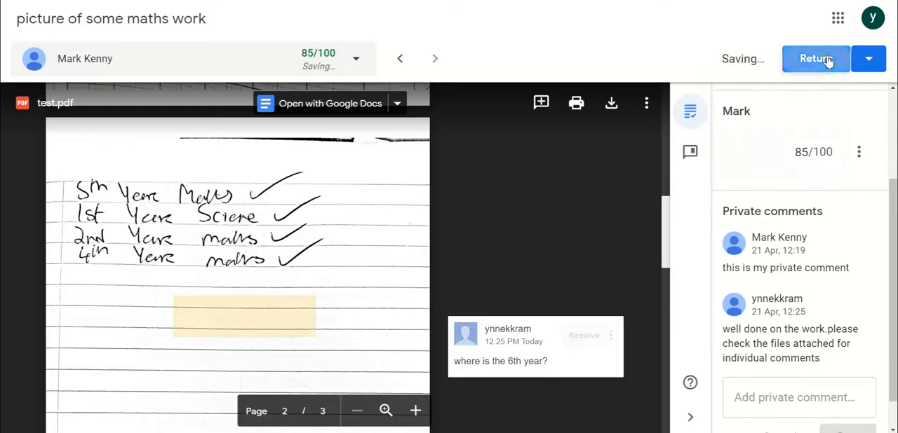
click(579, 273)
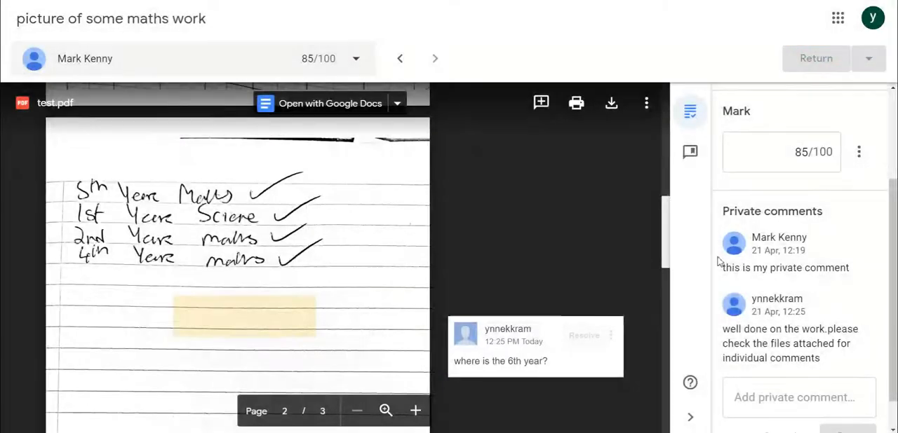
drag(891, 281, 892, 305)
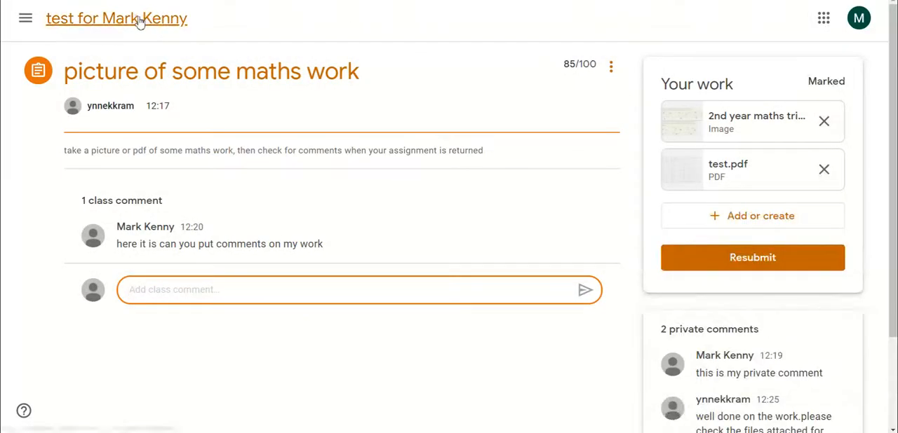
In the student's view, reopen the "picture of some maths work" assignment from the class stream and preview both attached files.
click(136, 18)
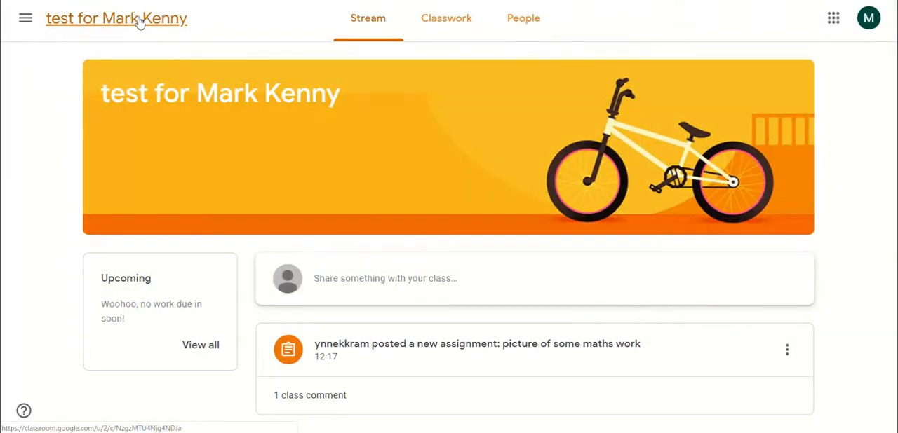
click(444, 344)
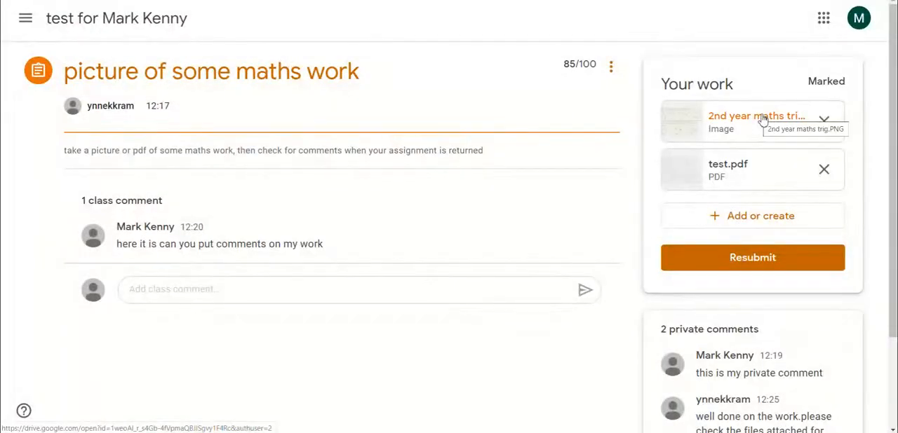
click(763, 120)
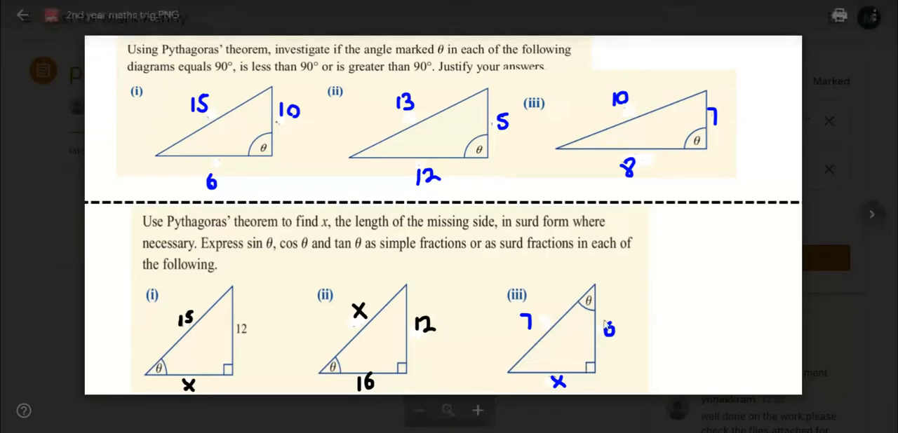
click(871, 214)
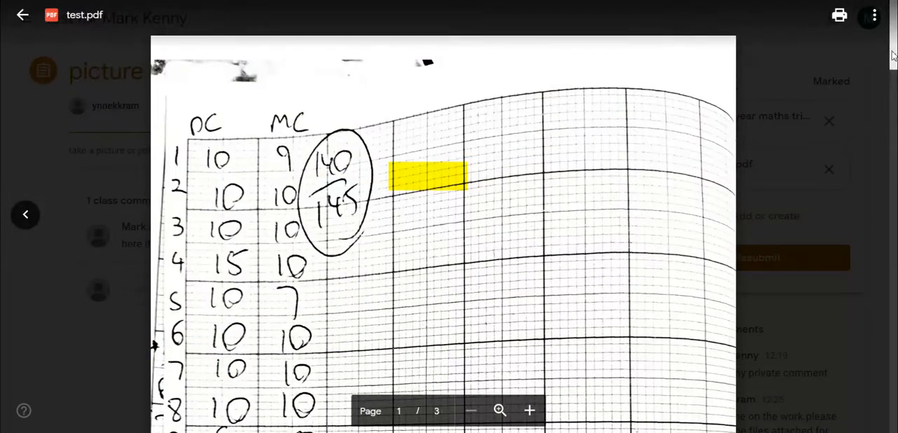
drag(893, 55, 840, 15)
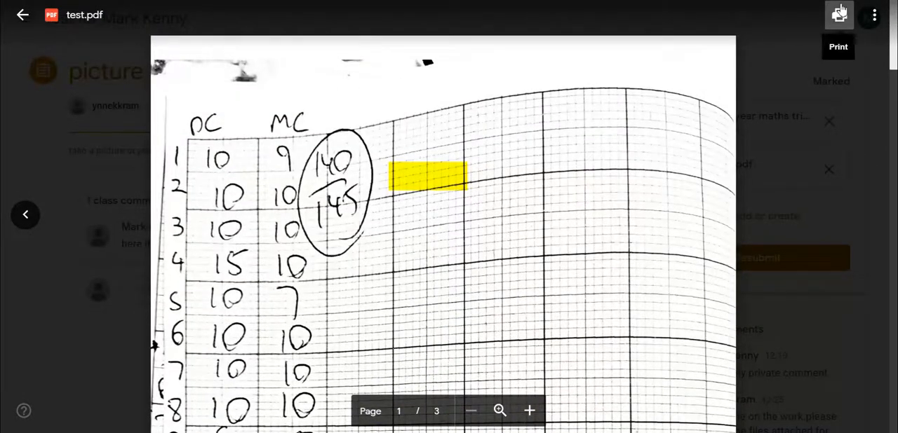
click(21, 14)
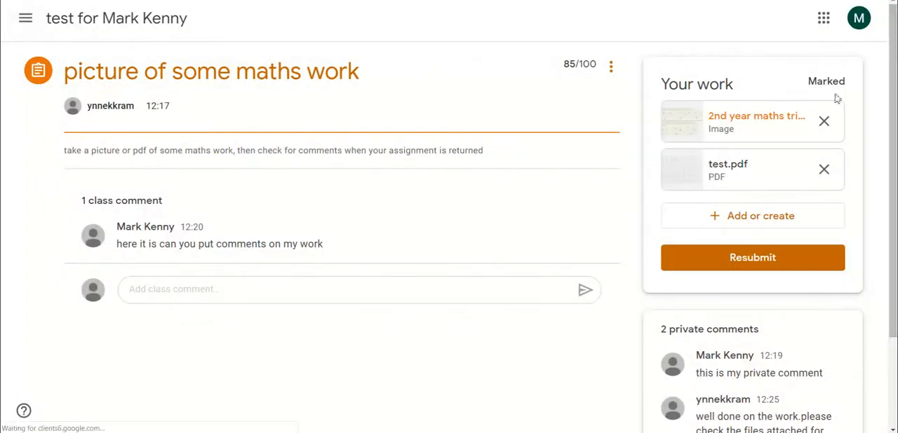
Preview 2nd year maths trig.PNG again and check which extra options the assignment offers.
click(778, 120)
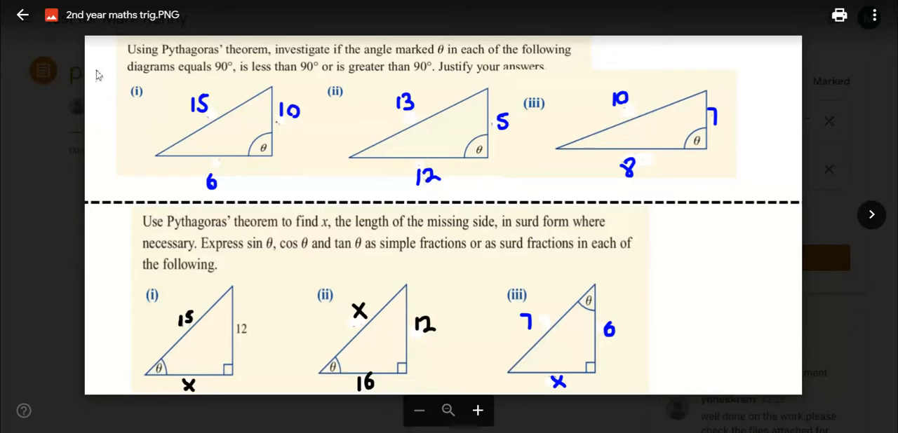
click(28, 17)
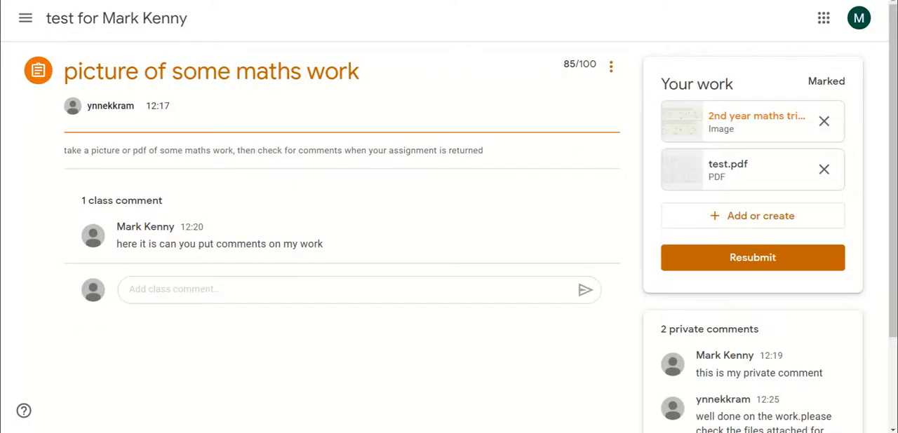
click(615, 72)
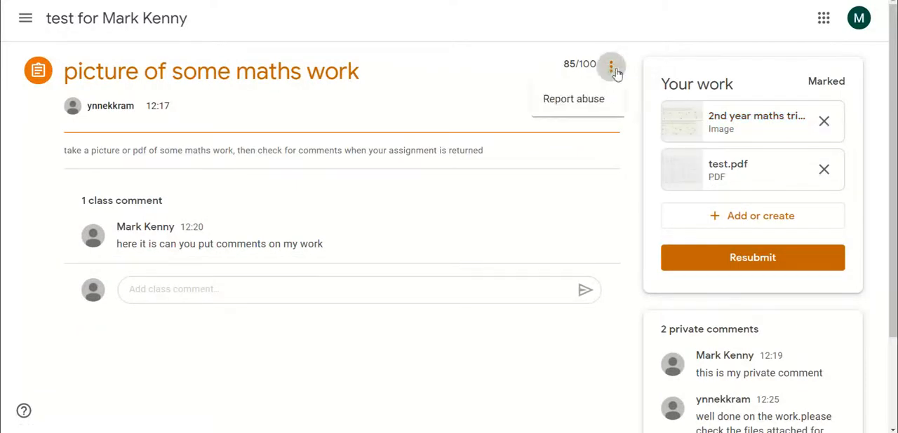
click(614, 72)
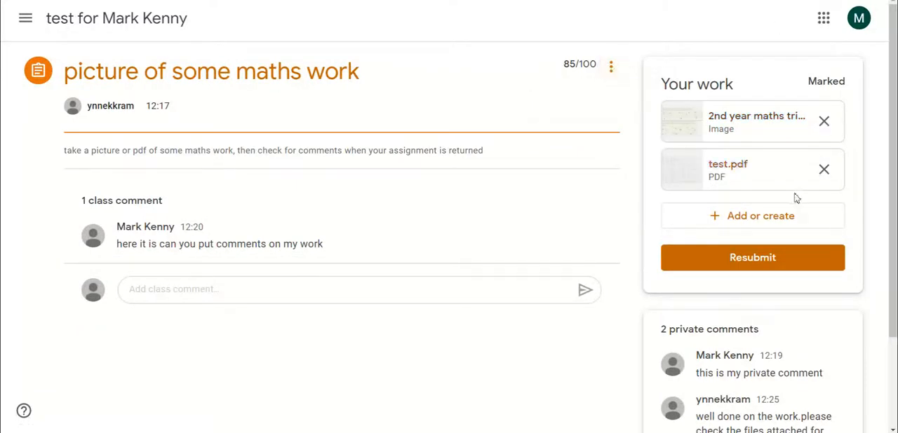
Open test.pdf in a new window, dismiss the comment tip, review the teacher's comments on pages 1 and 2, and return to the assignment.
click(769, 172)
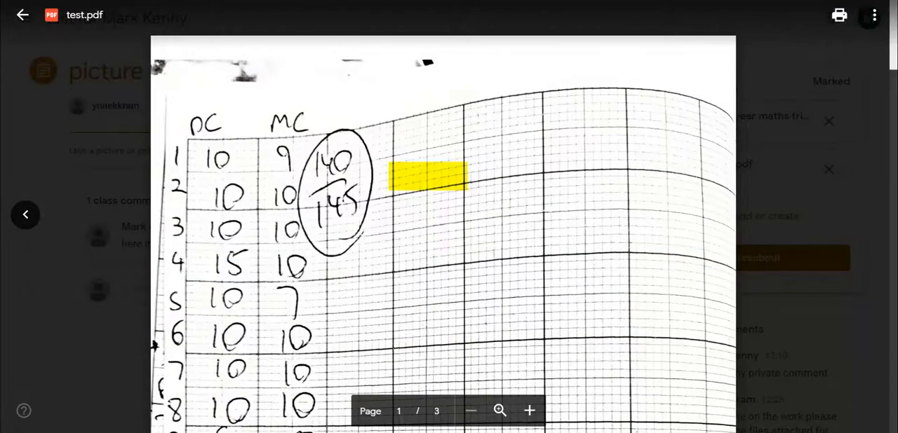
click(873, 18)
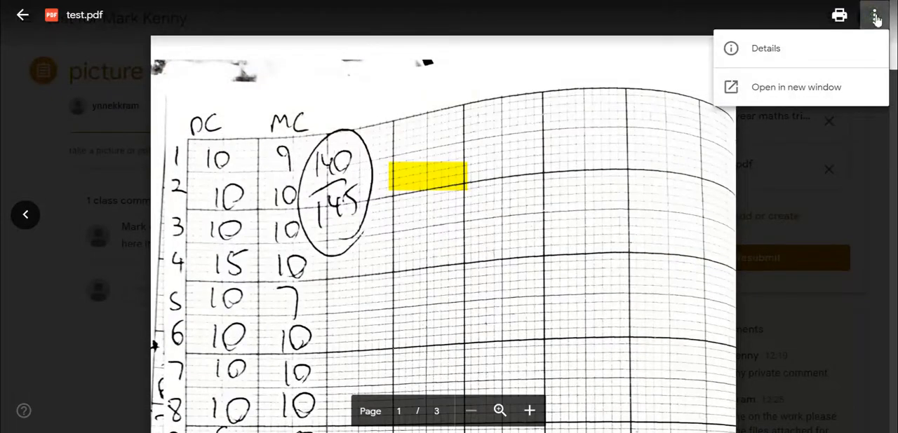
click(820, 90)
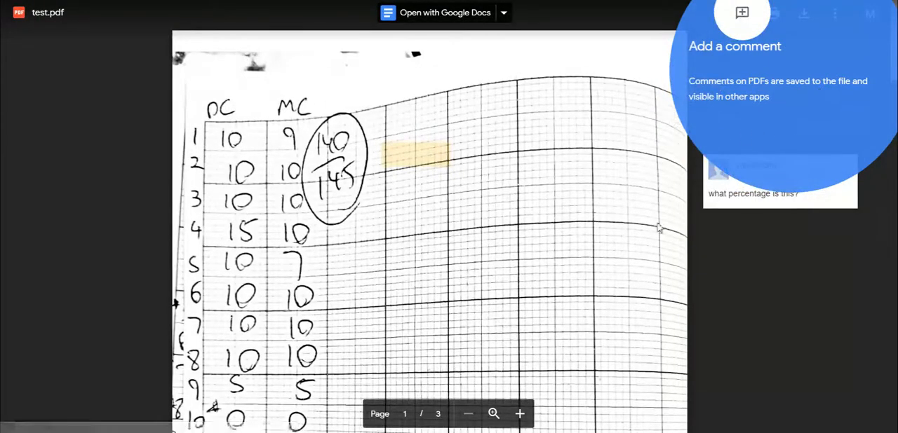
click(763, 302)
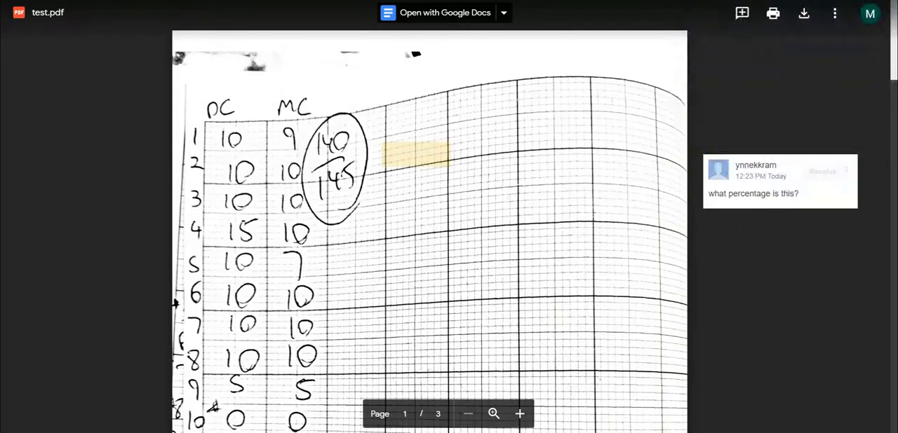
scroll(890, 36, down, 6)
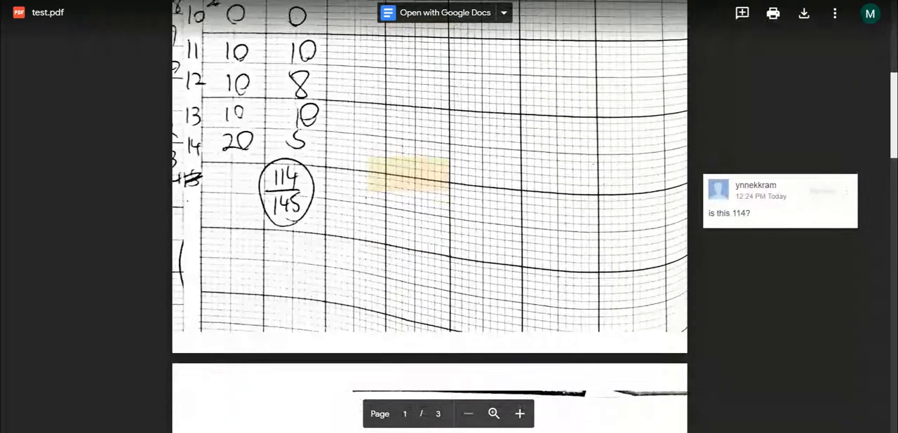
scroll(430, 218, down, 6)
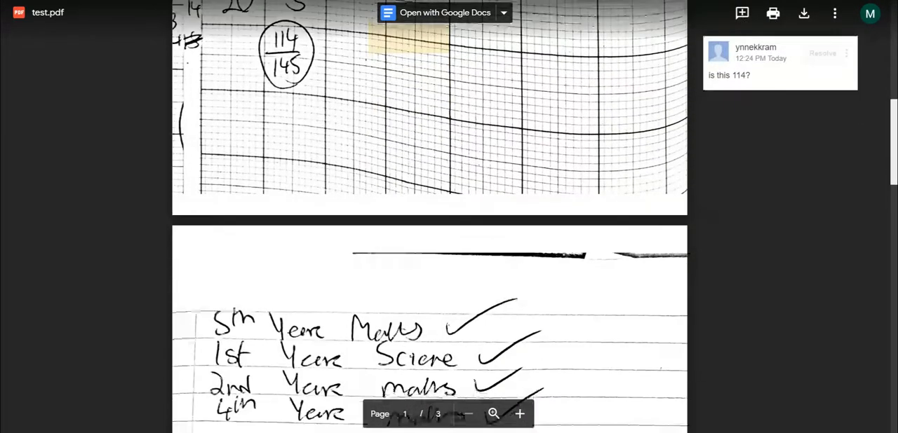
scroll(865, 140, down, 2)
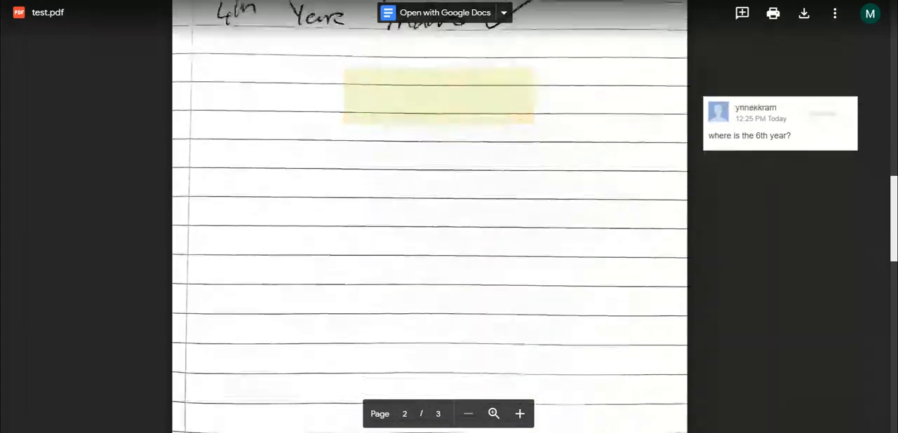
scroll(866, 141, up, 12)
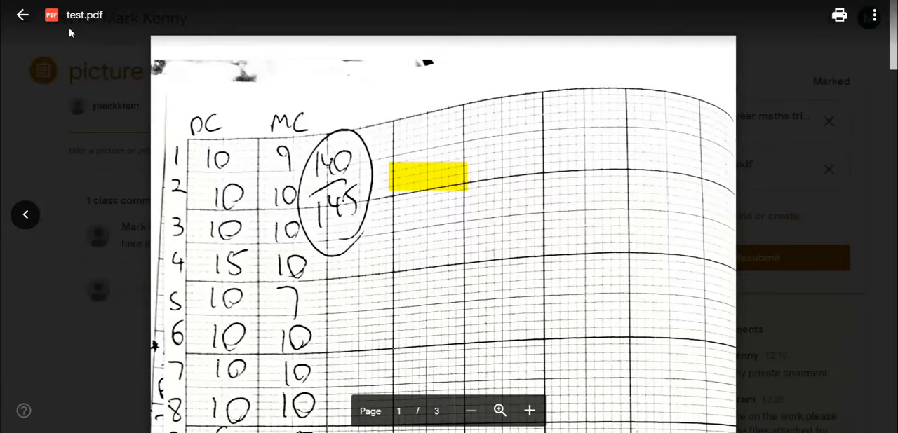
click(21, 15)
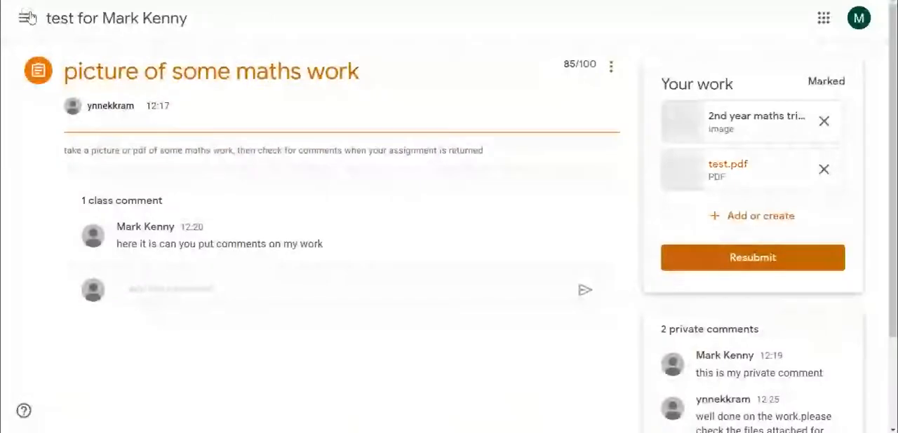
Open the attached 2nd year maths trig.PNG in a new window from its preview.
click(762, 122)
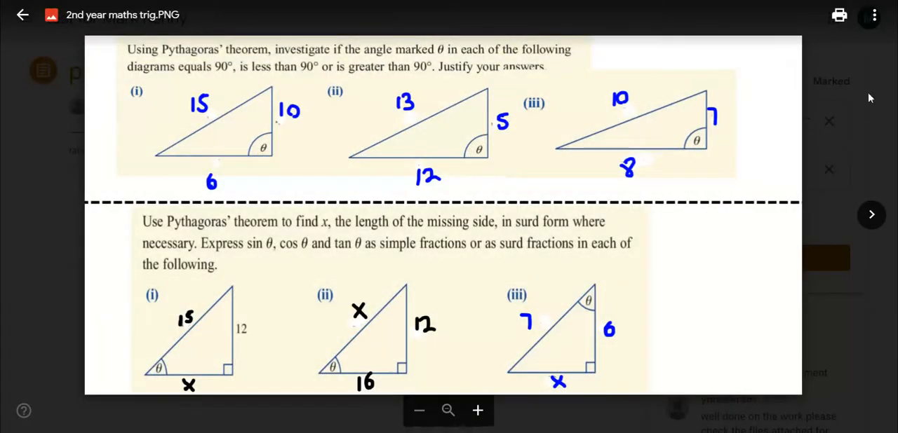
click(874, 15)
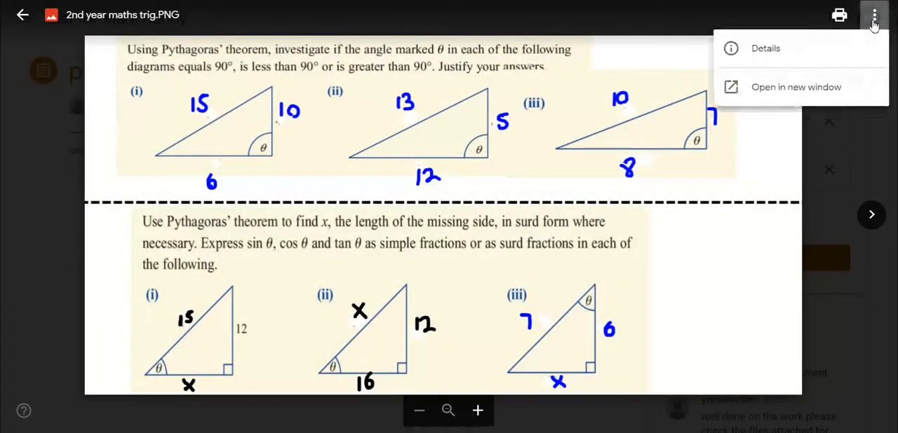
click(817, 89)
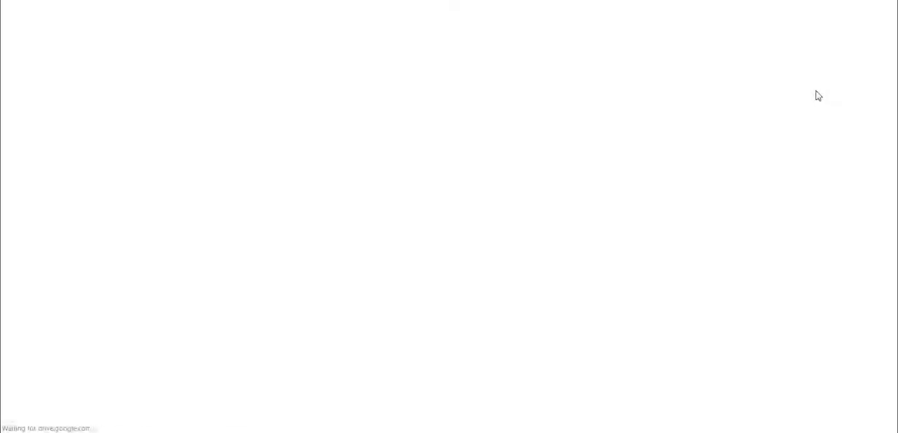